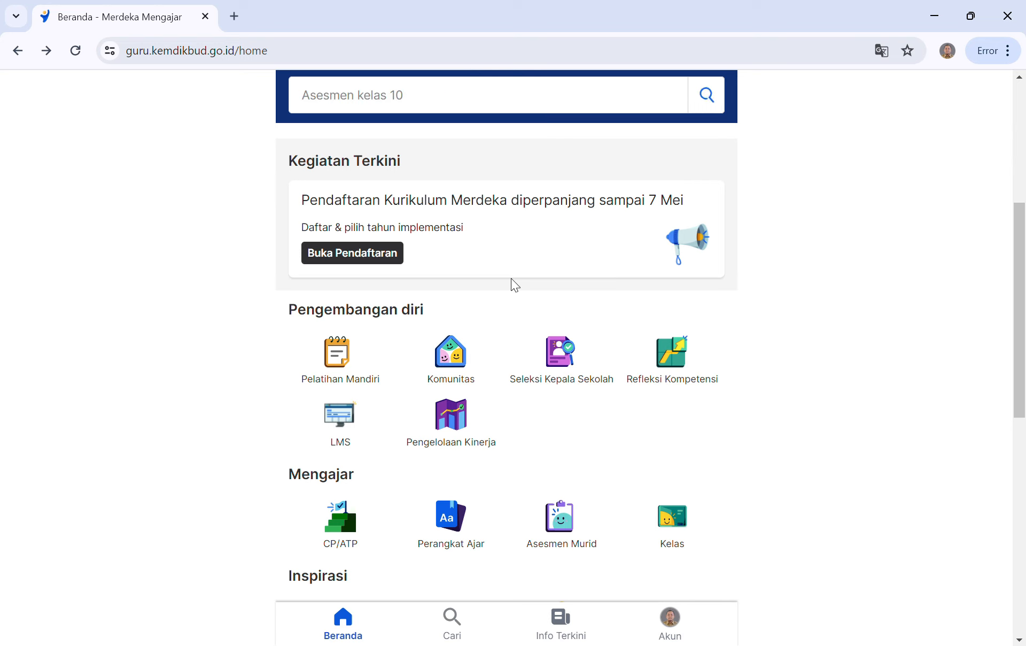
Open Pengelolaan Kinerja from the home page and go to the Sebagai Pegawai page for Guru
{"action": "scroll", "coordinate": [471, 367], "scroll_direction": "up", "scroll_amount": 2}
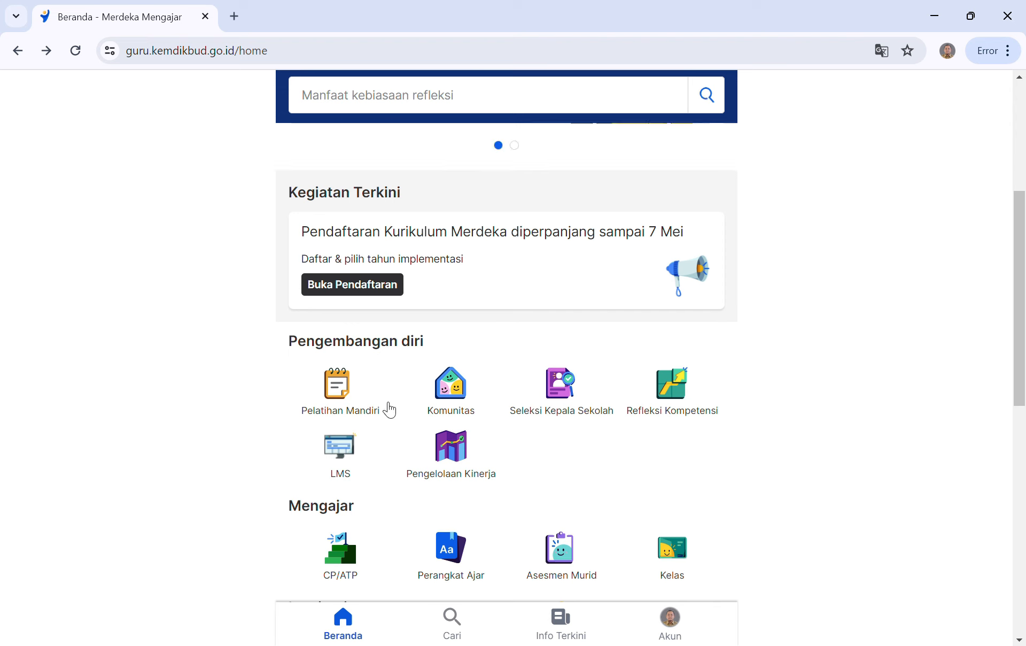
{"action": "scroll", "coordinate": [494, 356], "scroll_direction": "down", "scroll_amount": 3}
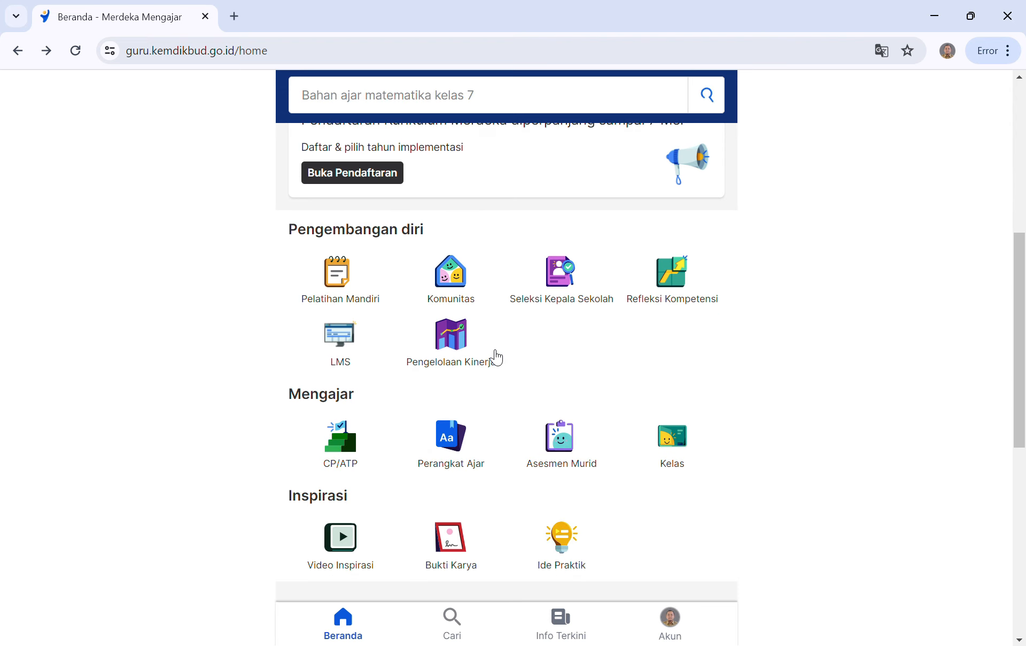
{"action": "scroll", "coordinate": [496, 356], "scroll_direction": "up", "scroll_amount": 1}
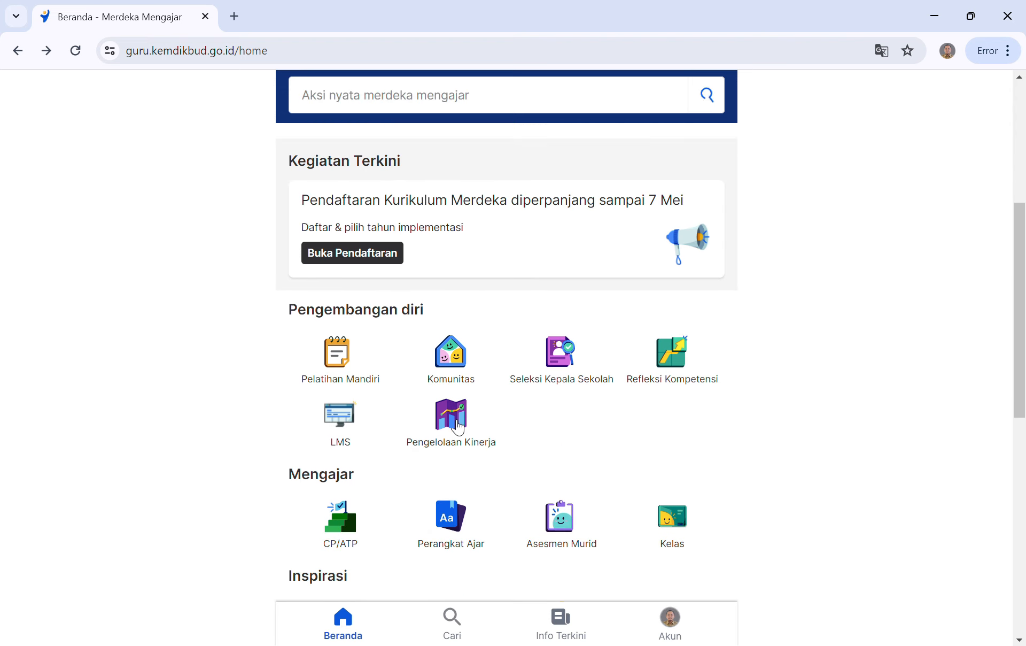
{"action": "left_click", "coordinate": [458, 428]}
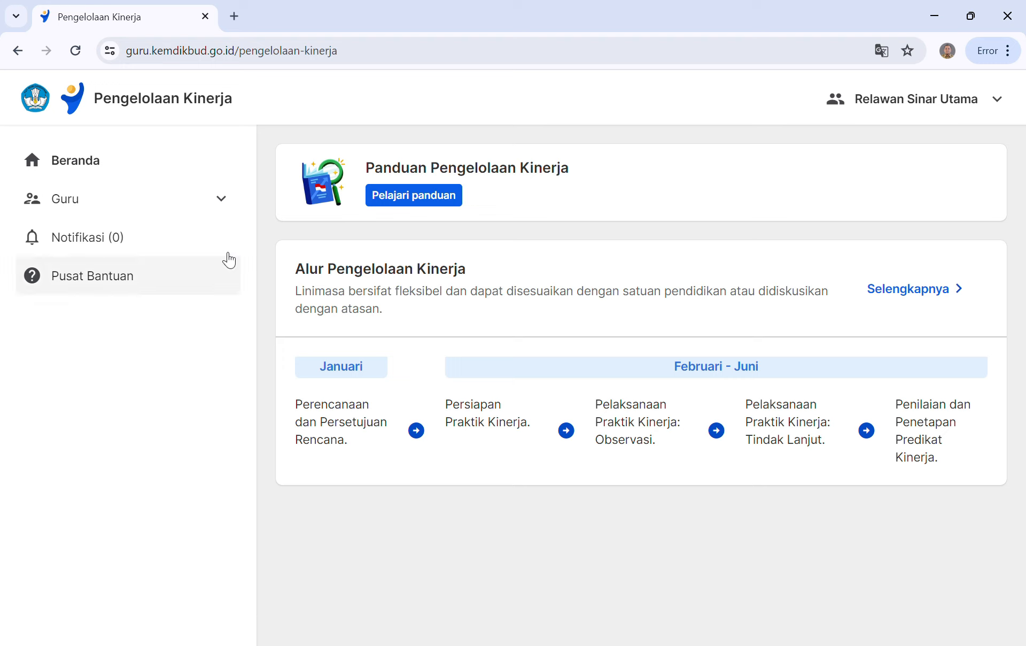
{"action": "left_click", "coordinate": [221, 202]}
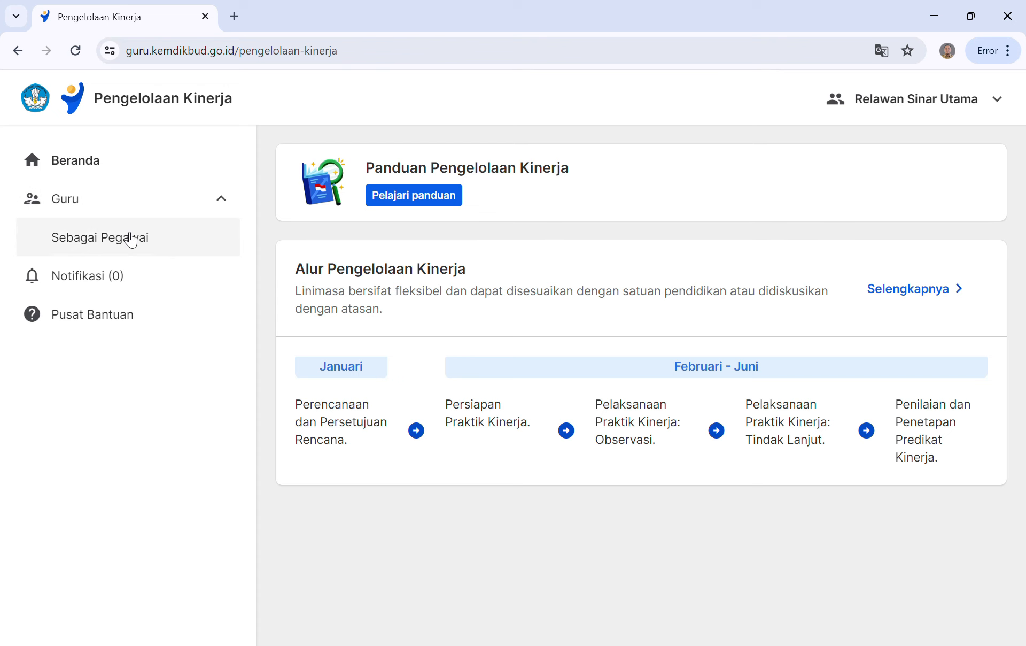
{"action": "left_click", "coordinate": [148, 248]}
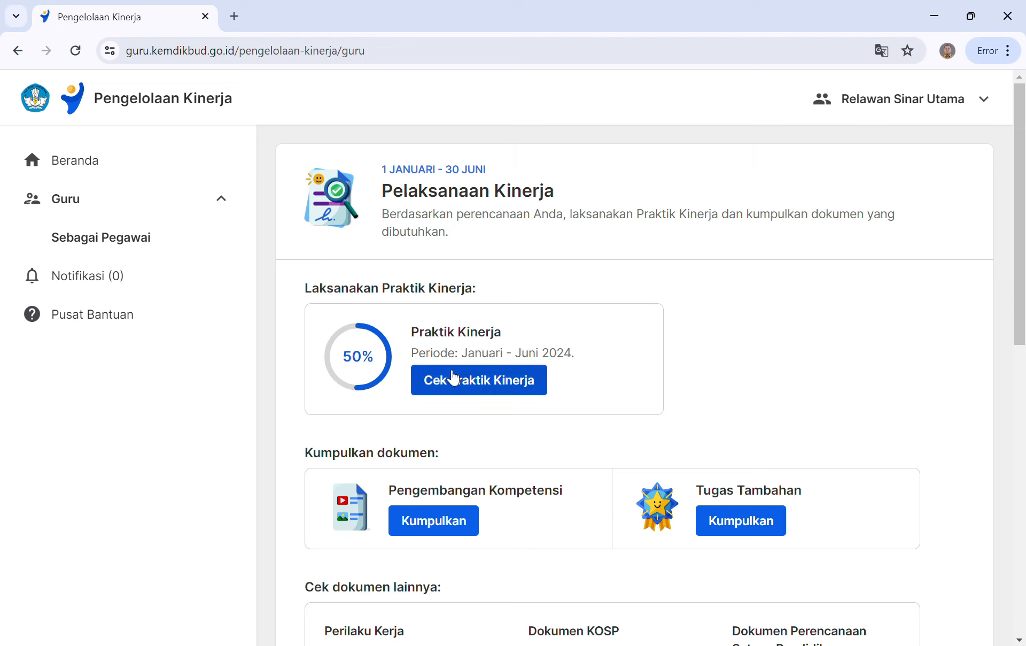
Open the Praktik Kinerja check for January–June 2024 and review the observation and follow-up stages
{"action": "left_click", "coordinate": [514, 391]}
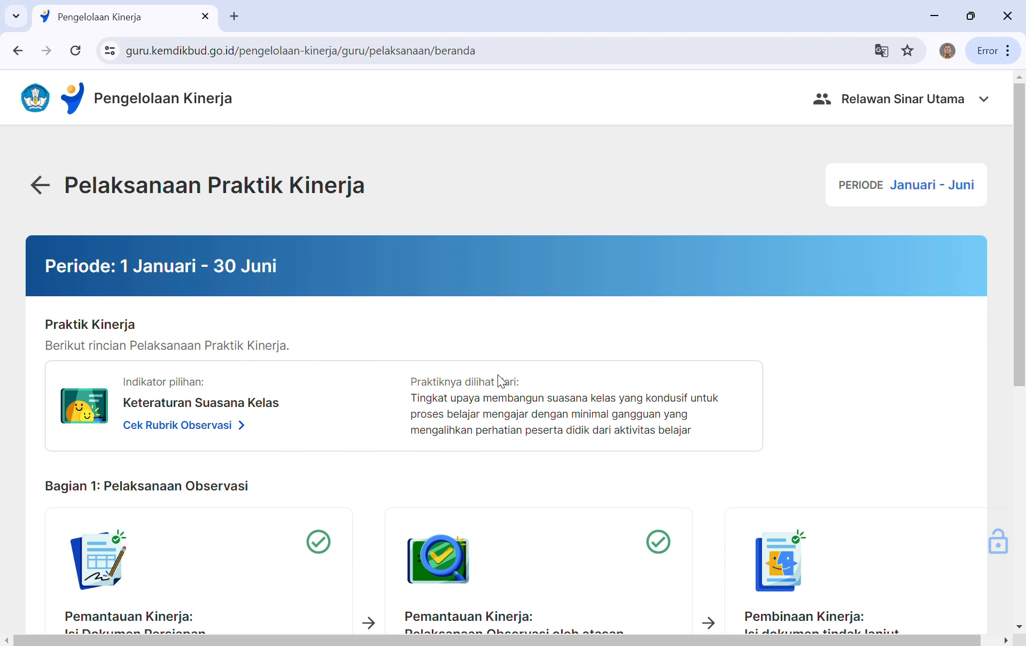
{"action": "scroll", "coordinate": [491, 354], "scroll_direction": "down", "scroll_amount": 5}
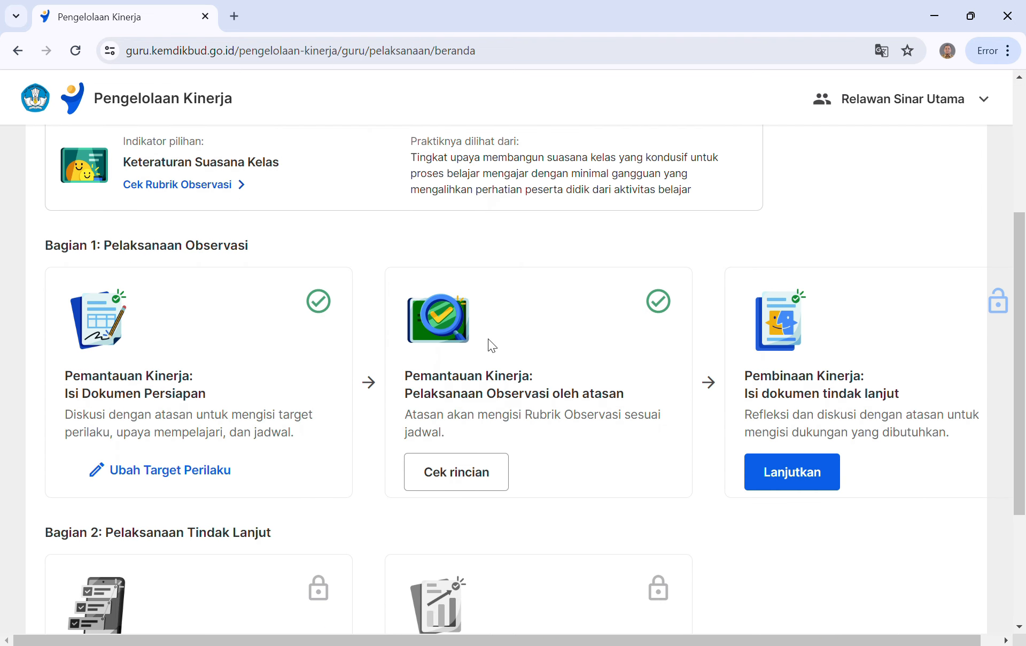
{"action": "scroll", "coordinate": [488, 339], "scroll_direction": "down", "scroll_amount": 3}
{"action": "scroll", "coordinate": [489, 343], "scroll_direction": "up", "scroll_amount": 1}
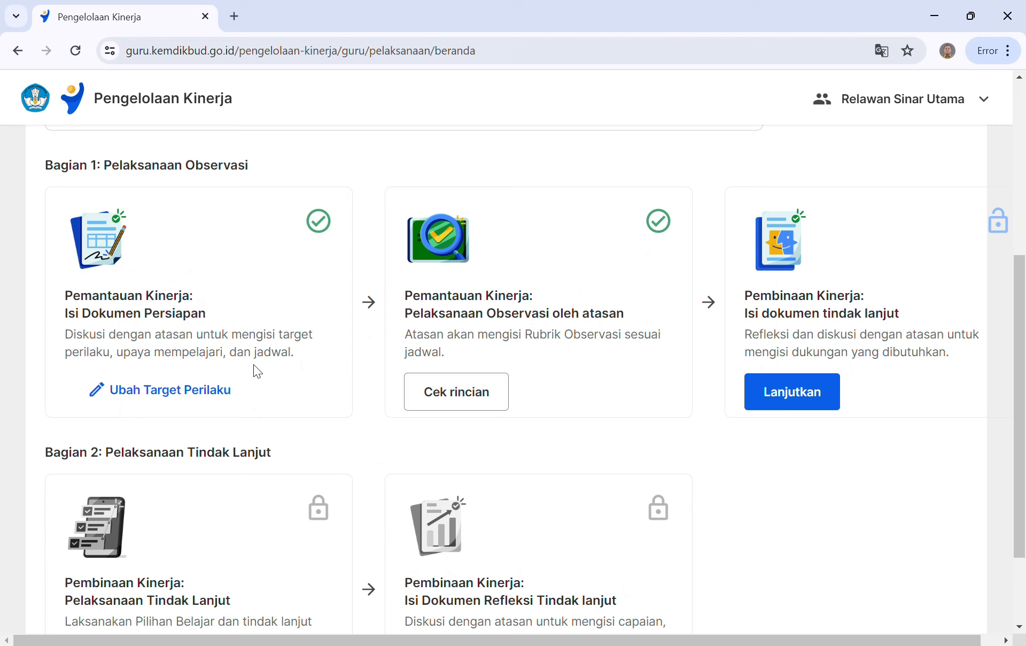
{"action": "scroll", "coordinate": [289, 307], "scroll_direction": "up", "scroll_amount": 2}
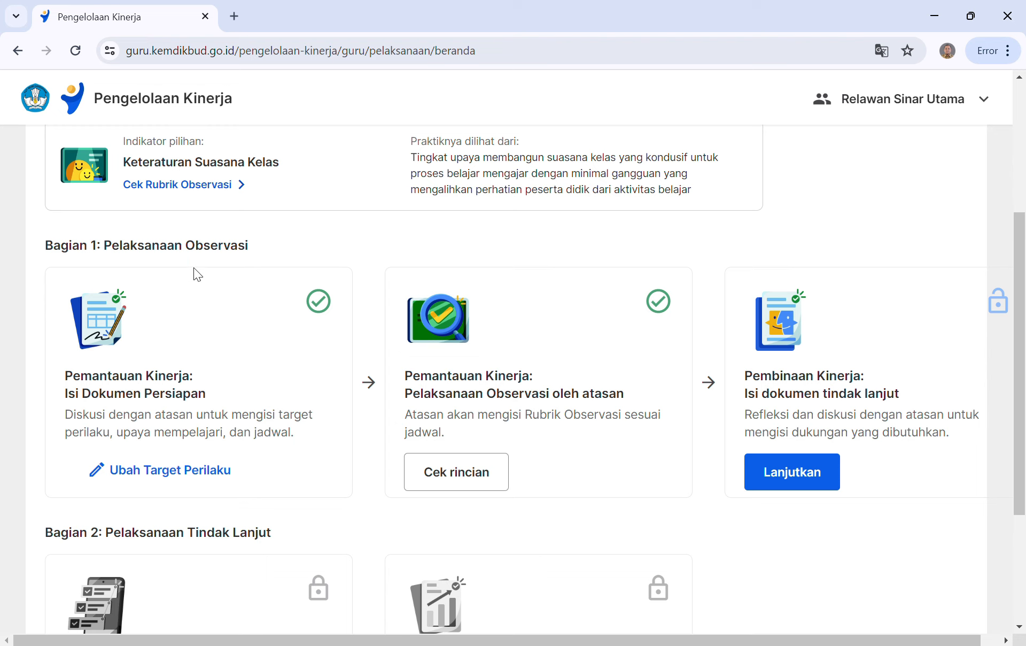
{"action": "scroll", "coordinate": [306, 251], "scroll_direction": "up", "scroll_amount": 2}
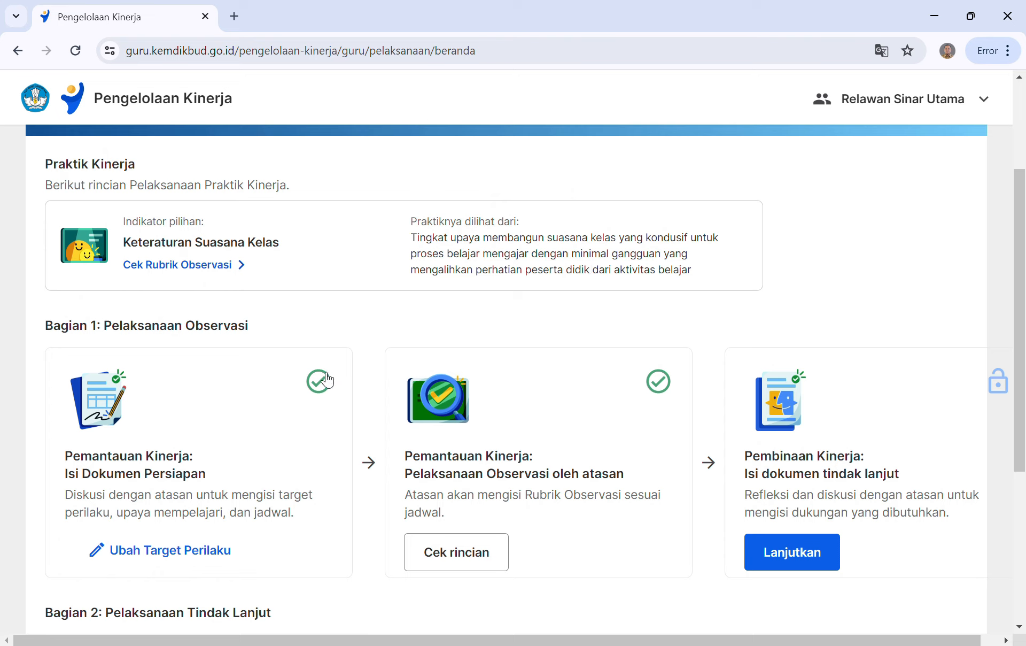
{"action": "scroll", "coordinate": [303, 390], "scroll_direction": "down", "scroll_amount": 1}
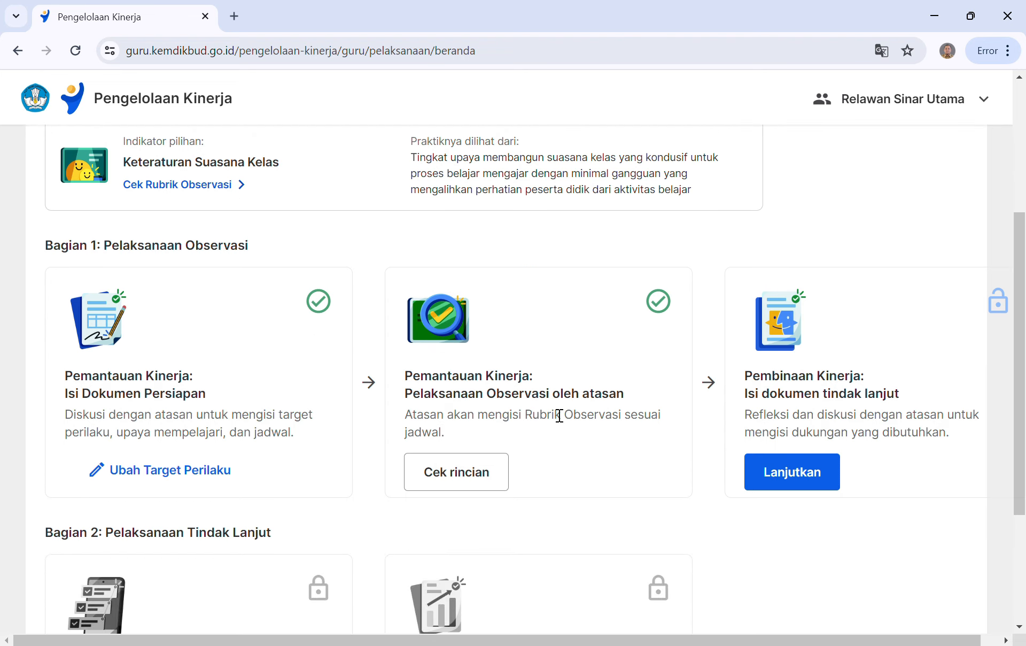
Open the details of Pelaksanaan Observasi oleh atasan and review the schedule, target behaviour and learning efforts
{"action": "left_click", "coordinate": [480, 484]}
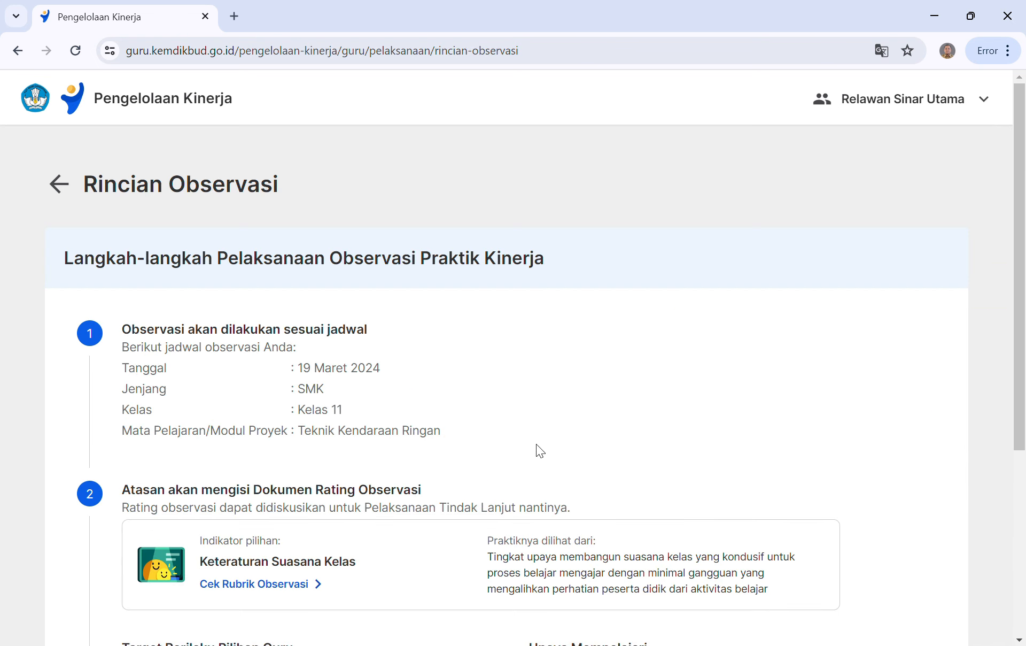
{"action": "scroll", "coordinate": [531, 431], "scroll_direction": "down", "scroll_amount": 1}
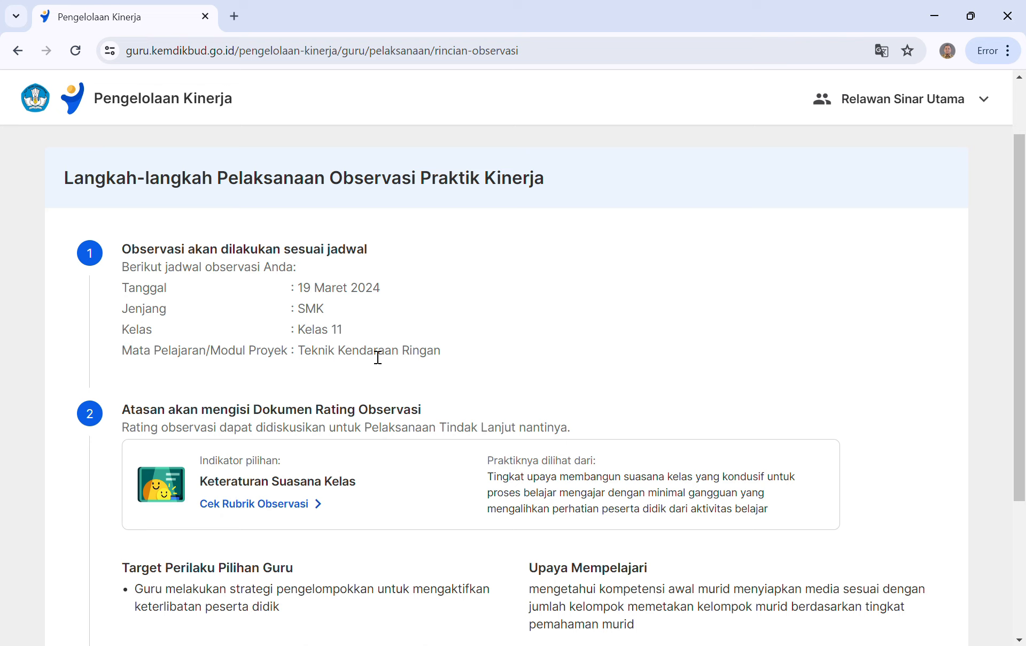
{"action": "scroll", "coordinate": [369, 371], "scroll_direction": "down", "scroll_amount": 2}
{"action": "scroll", "coordinate": [371, 373], "scroll_direction": "down", "scroll_amount": 1}
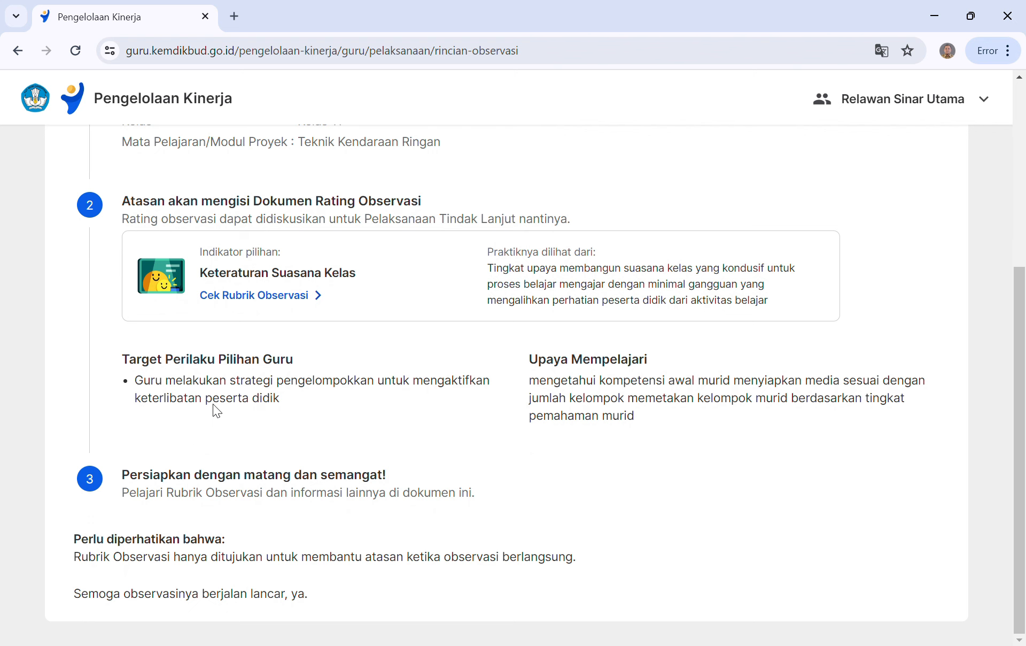
Open the observation rubric for Keteraturan Suasana Kelas, read its target behaviours, and acknowledge it to close it
{"action": "left_click", "coordinate": [254, 295]}
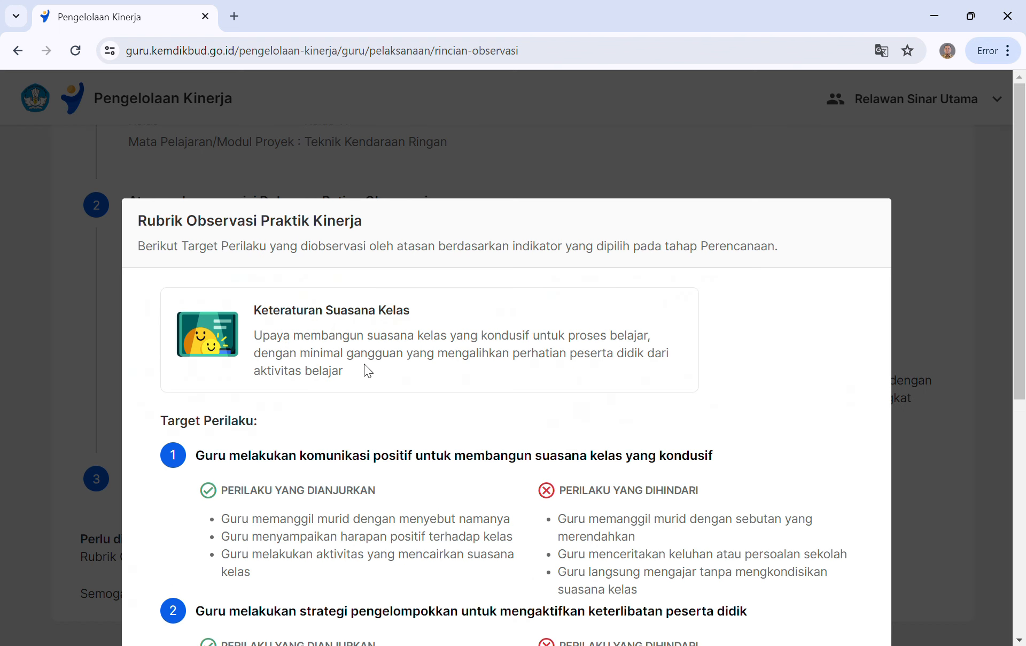
{"action": "scroll", "coordinate": [368, 421], "scroll_direction": "down", "scroll_amount": 8}
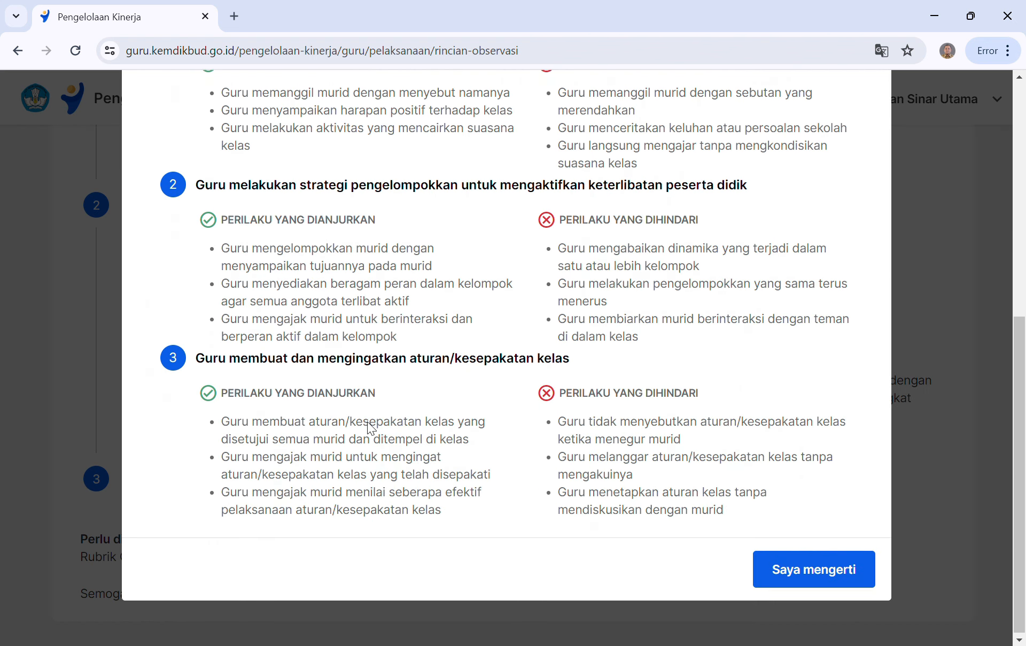
{"action": "scroll", "coordinate": [438, 444], "scroll_direction": "up", "scroll_amount": 5}
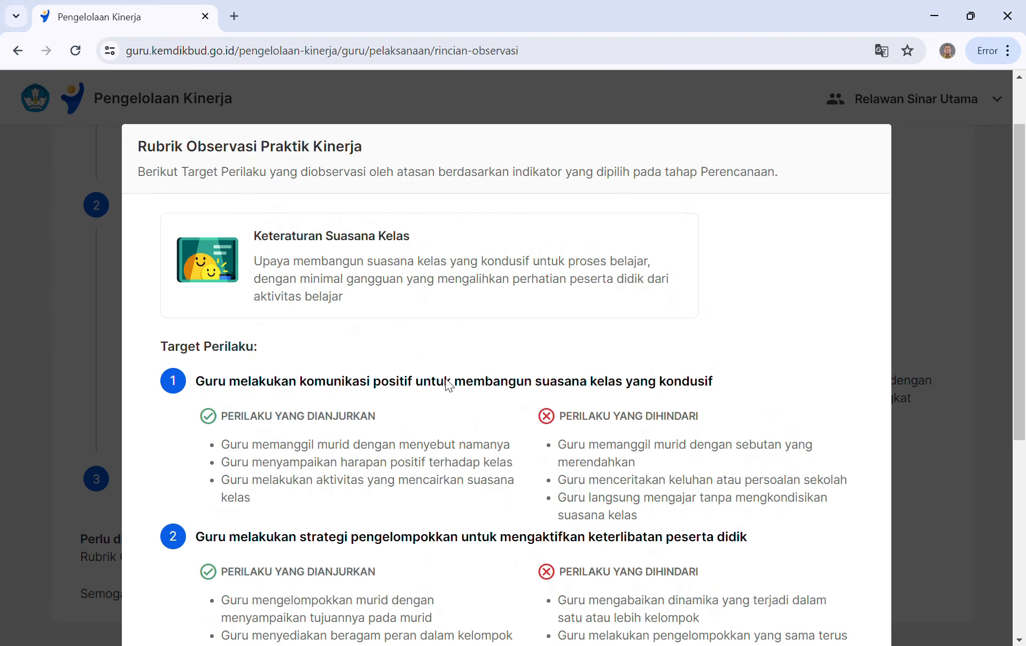
{"action": "scroll", "coordinate": [696, 442], "scroll_direction": "down", "scroll_amount": 5}
{"action": "left_click", "coordinate": [795, 576]}
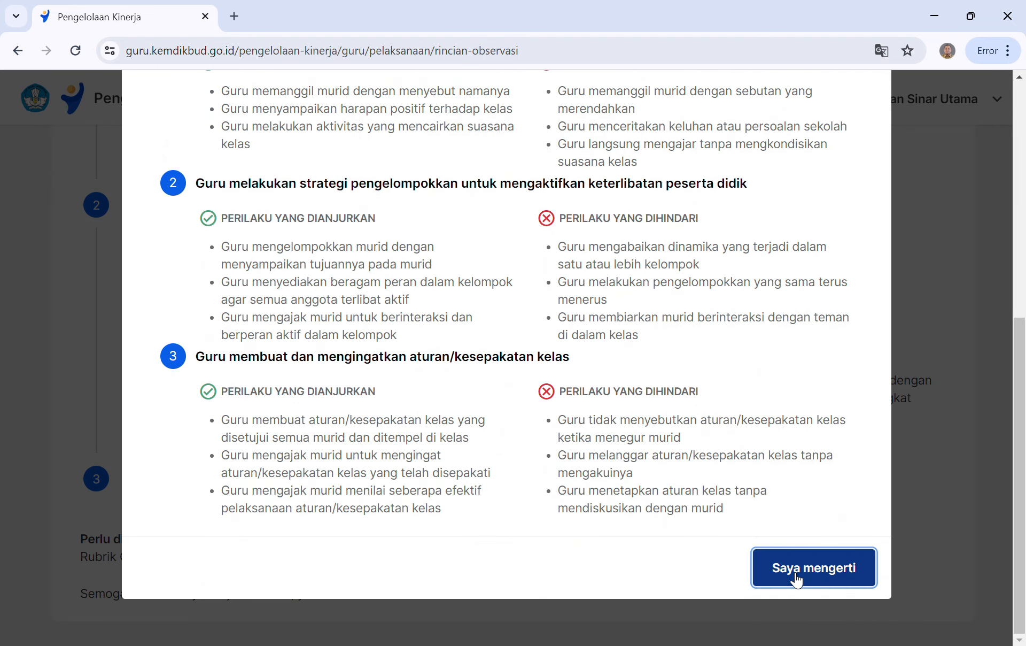
{"action": "scroll", "coordinate": [403, 427], "scroll_direction": "up", "scroll_amount": 2}
{"action": "scroll", "coordinate": [399, 416], "scroll_direction": "down", "scroll_amount": 2}
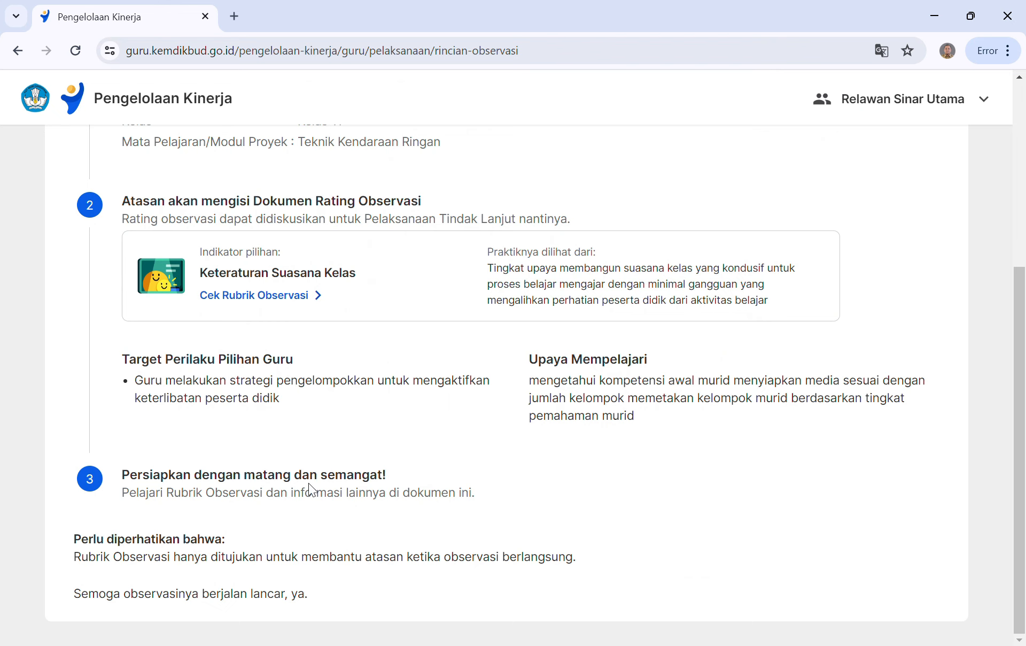
Return from the observation details to the Pelaksanaan Praktik Kinerja overview
{"action": "scroll", "coordinate": [275, 465], "scroll_direction": "up", "scroll_amount": 5}
{"action": "left_click", "coordinate": [67, 193]}
{"action": "scroll", "coordinate": [364, 252], "scroll_direction": "down", "scroll_amount": 5}
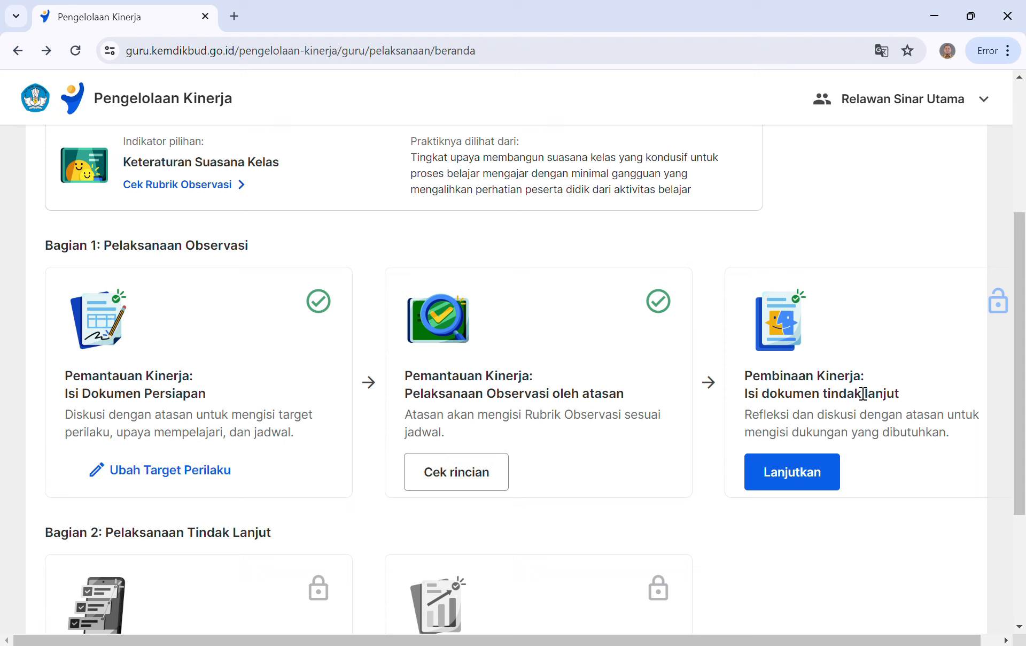
Continue with Isi dokumen tindak lanjut, check the supervisor's rating and recommendations, and proceed to the follow-up discussion form
{"action": "scroll", "coordinate": [819, 404], "scroll_direction": "down", "scroll_amount": 3}
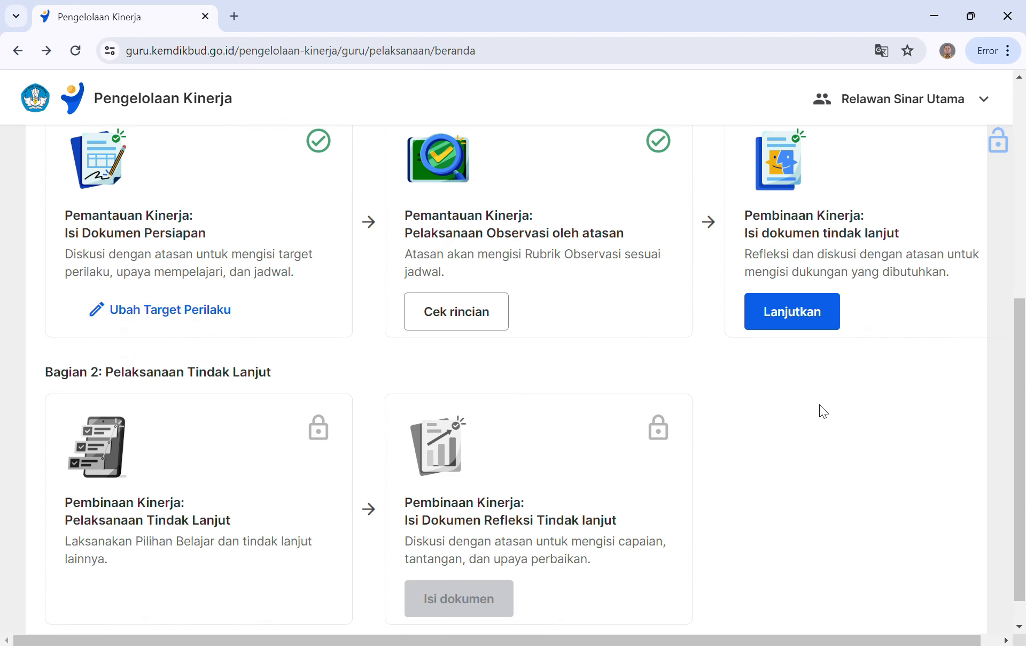
{"action": "left_click", "coordinate": [788, 321]}
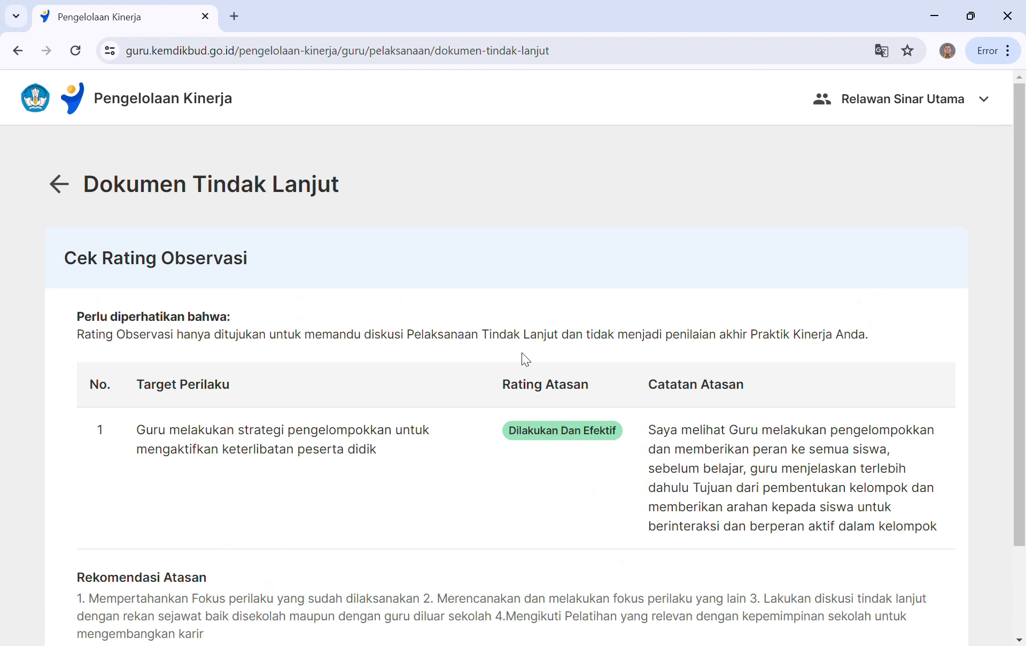
{"action": "scroll", "coordinate": [409, 299], "scroll_direction": "down", "scroll_amount": 2}
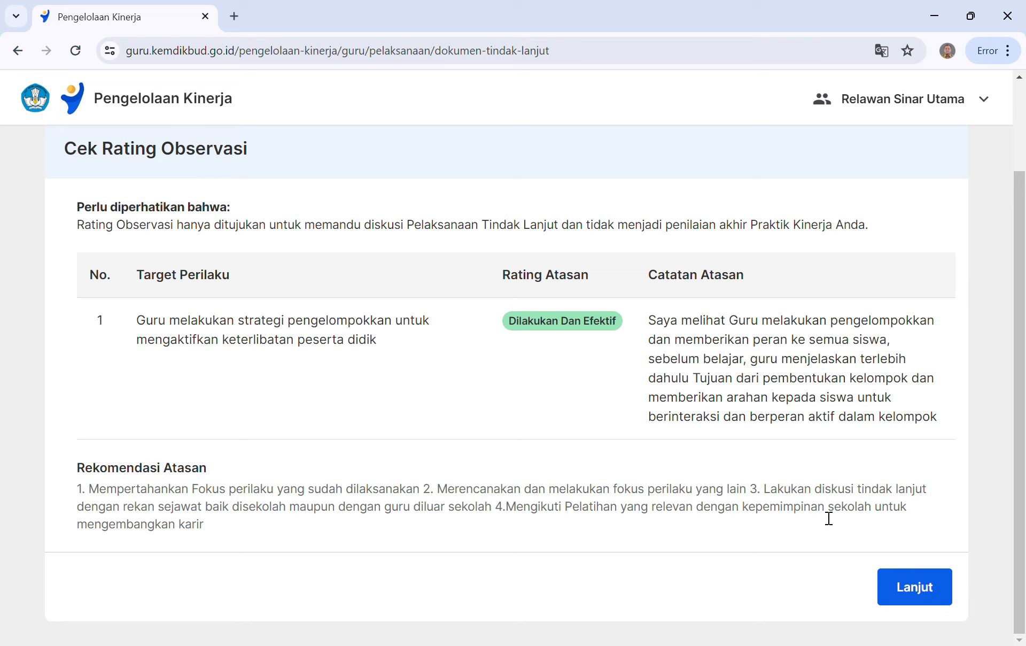
{"action": "left_click", "coordinate": [912, 594]}
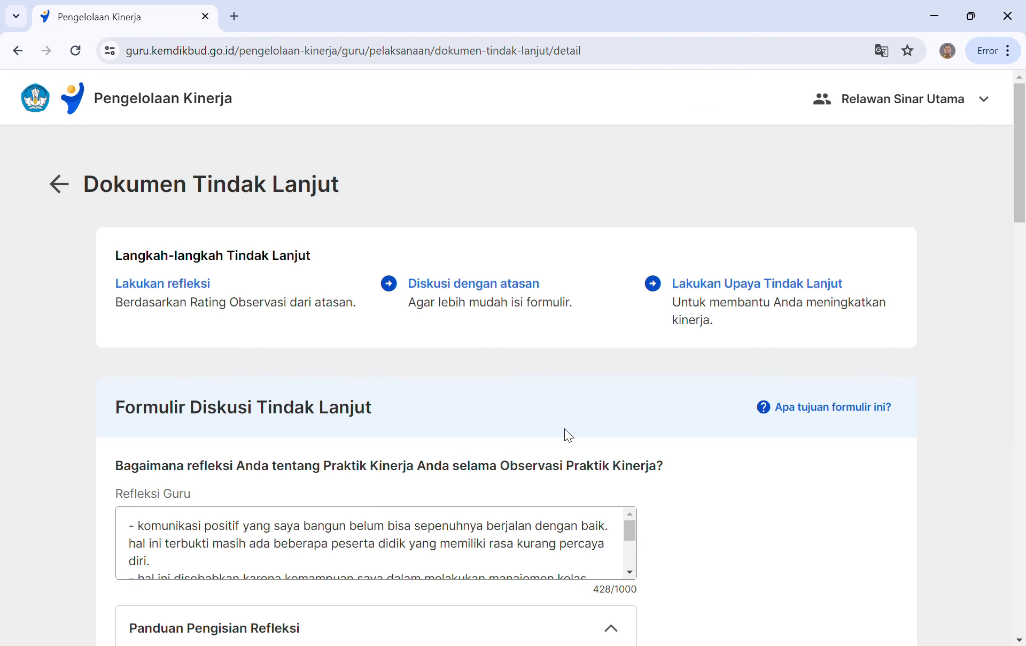
Examine the Refleksi Guru answer and the Panduan Pengisian Refleksi guidance in the follow-up discussion form
{"action": "scroll", "coordinate": [278, 535], "scroll_direction": "down", "scroll_amount": 3}
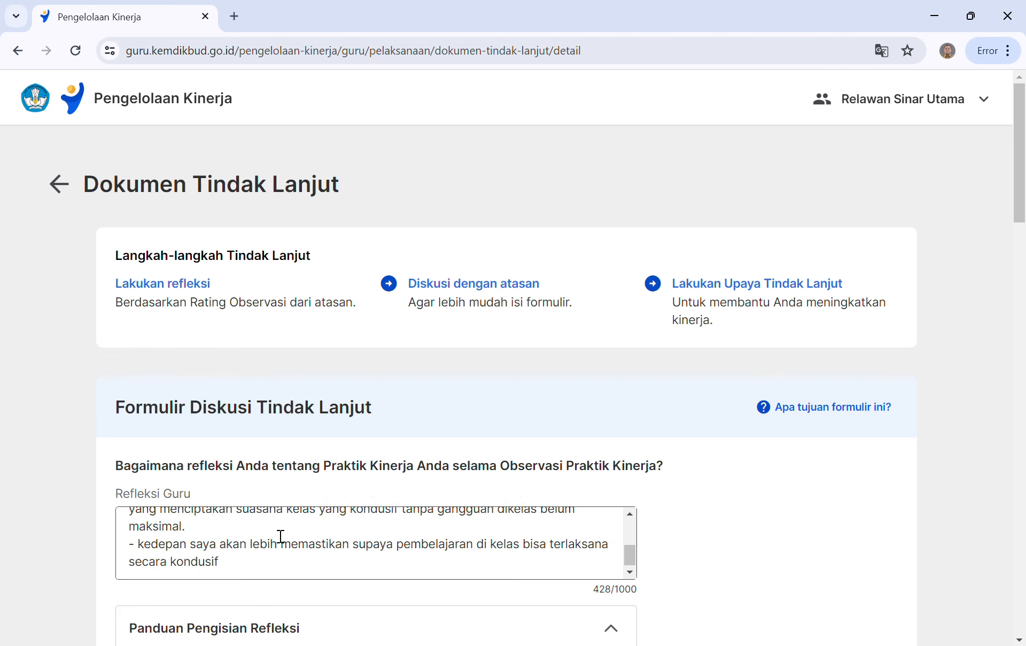
{"action": "scroll", "coordinate": [286, 546], "scroll_direction": "down", "scroll_amount": 1}
{"action": "left_click", "coordinate": [287, 490]}
{"action": "scroll", "coordinate": [295, 492], "scroll_direction": "up", "scroll_amount": 3}
{"action": "scroll", "coordinate": [297, 493], "scroll_direction": "up", "scroll_amount": 2}
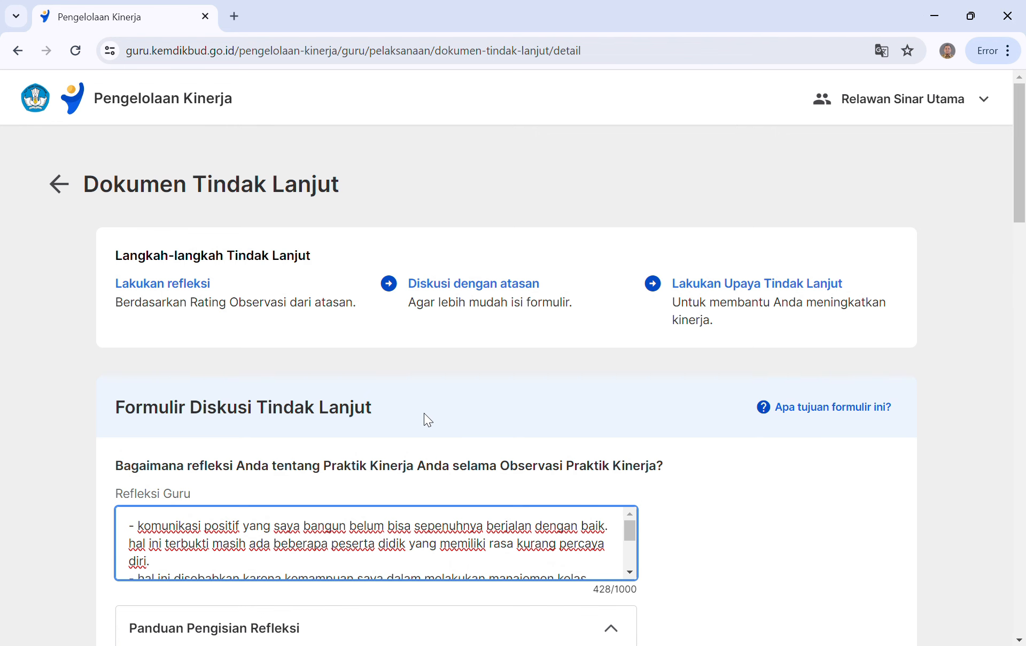
{"action": "scroll", "coordinate": [424, 413], "scroll_direction": "down", "scroll_amount": 3}
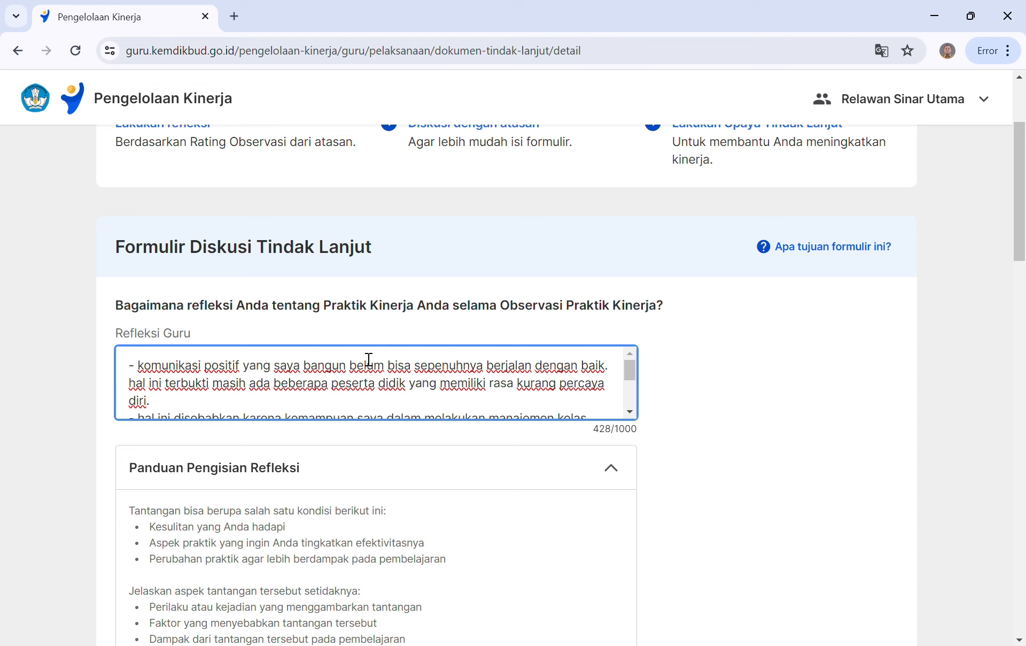
{"action": "scroll", "coordinate": [300, 393], "scroll_direction": "up", "scroll_amount": 1}
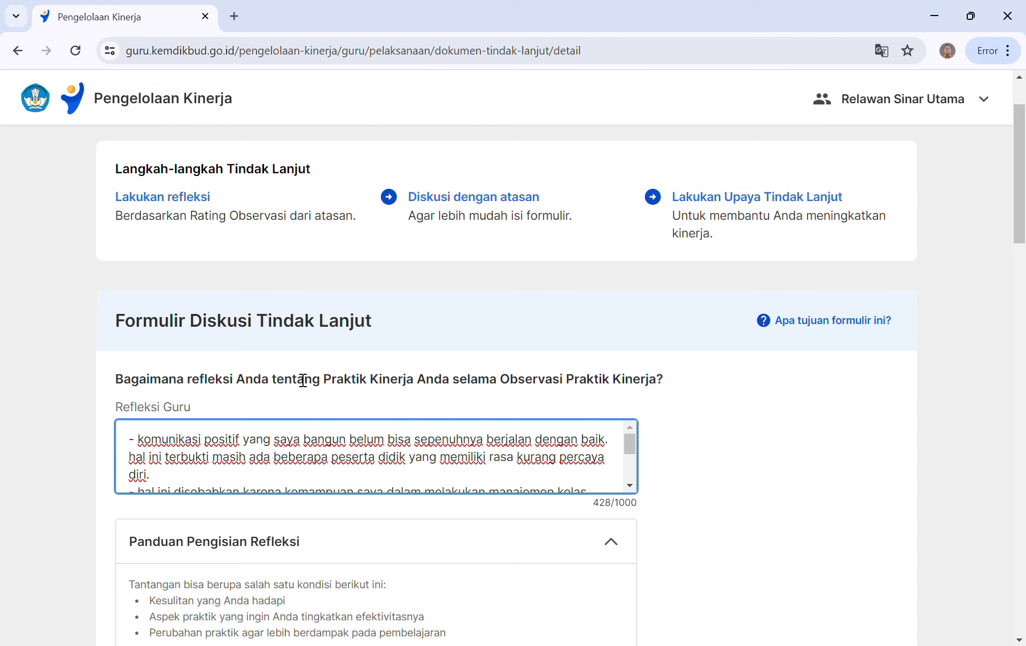
{"action": "scroll", "coordinate": [362, 444], "scroll_direction": "down", "scroll_amount": 3}
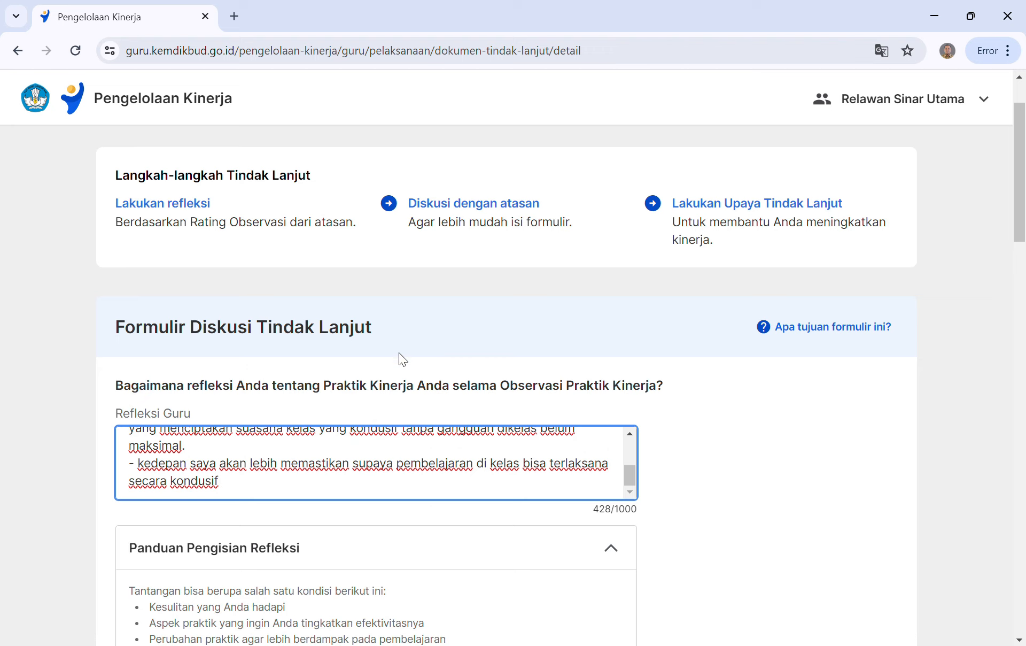
{"action": "scroll", "coordinate": [412, 358], "scroll_direction": "down", "scroll_amount": 4}
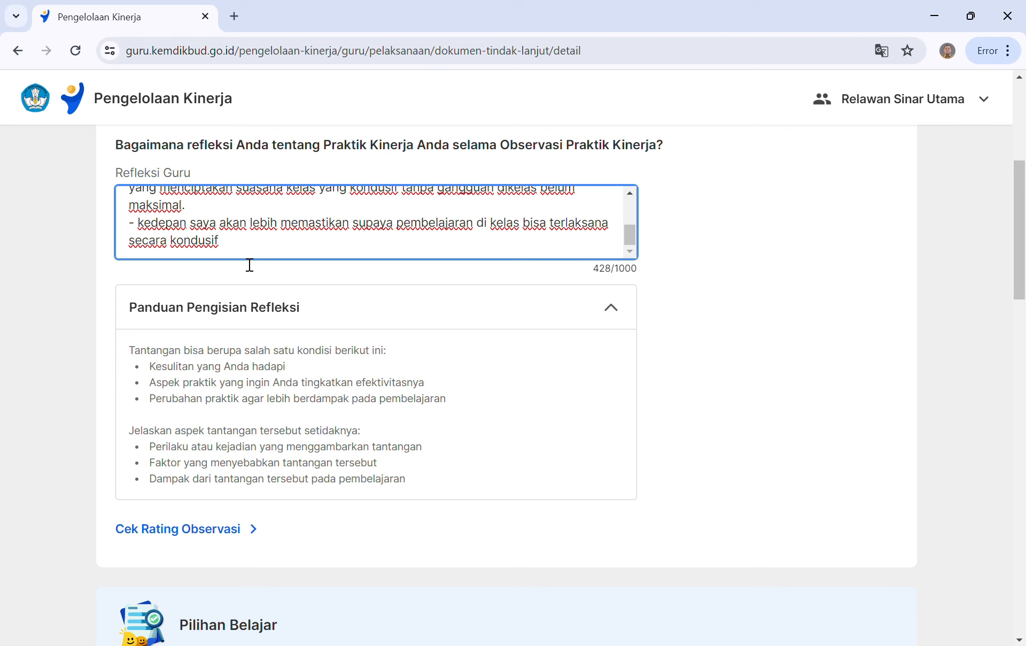
{"action": "scroll", "coordinate": [275, 246], "scroll_direction": "up", "scroll_amount": 2}
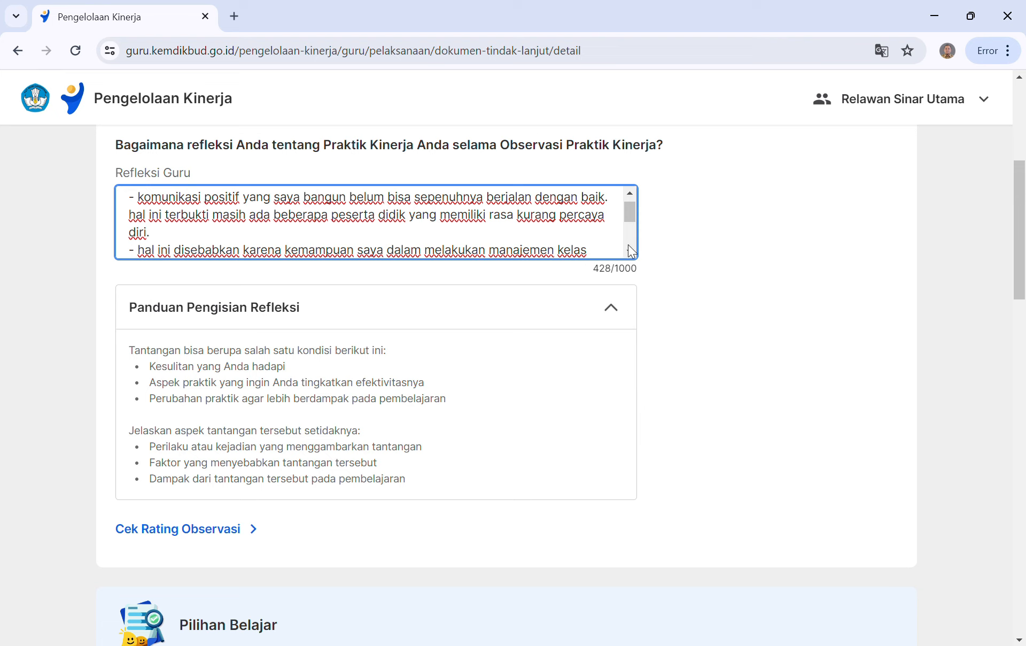
{"action": "scroll", "coordinate": [618, 275], "scroll_direction": "up", "scroll_amount": 1}
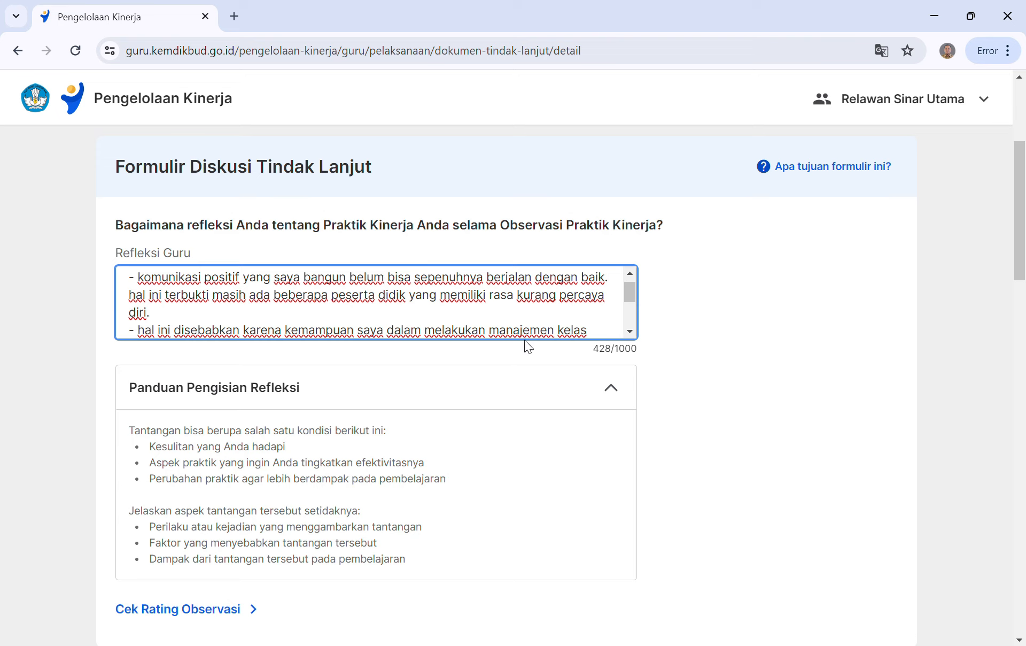
{"action": "scroll", "coordinate": [488, 323], "scroll_direction": "up", "scroll_amount": 1}
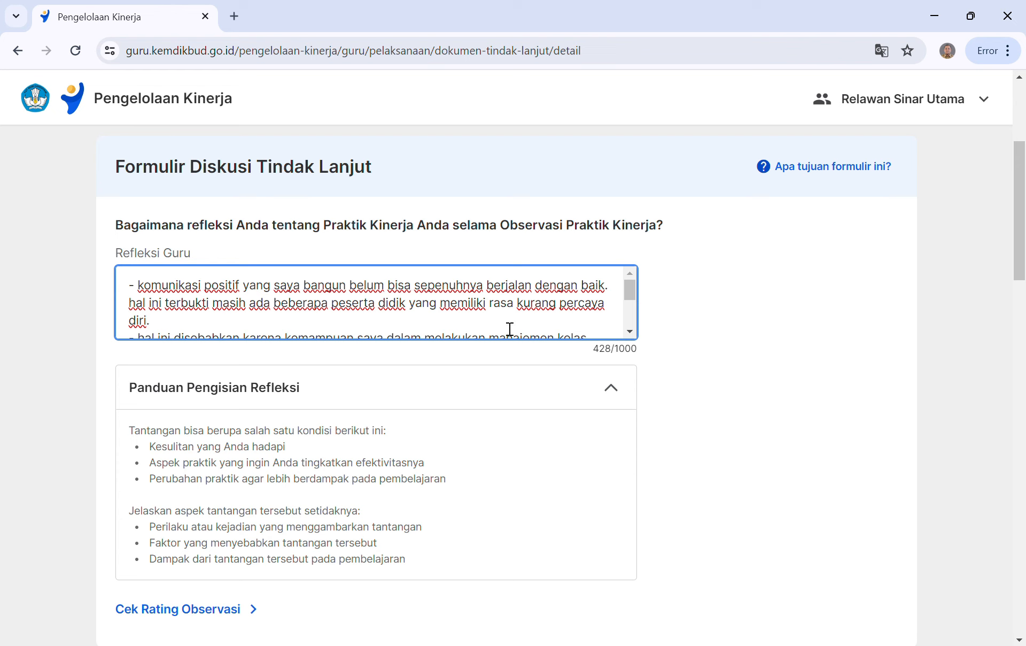
{"action": "scroll", "coordinate": [367, 332], "scroll_direction": "down", "scroll_amount": 2}
{"action": "scroll", "coordinate": [362, 330], "scroll_direction": "up", "scroll_amount": 2}
{"action": "left_click_drag", "start_coordinate": [631, 286], "coordinate": [631, 305]}
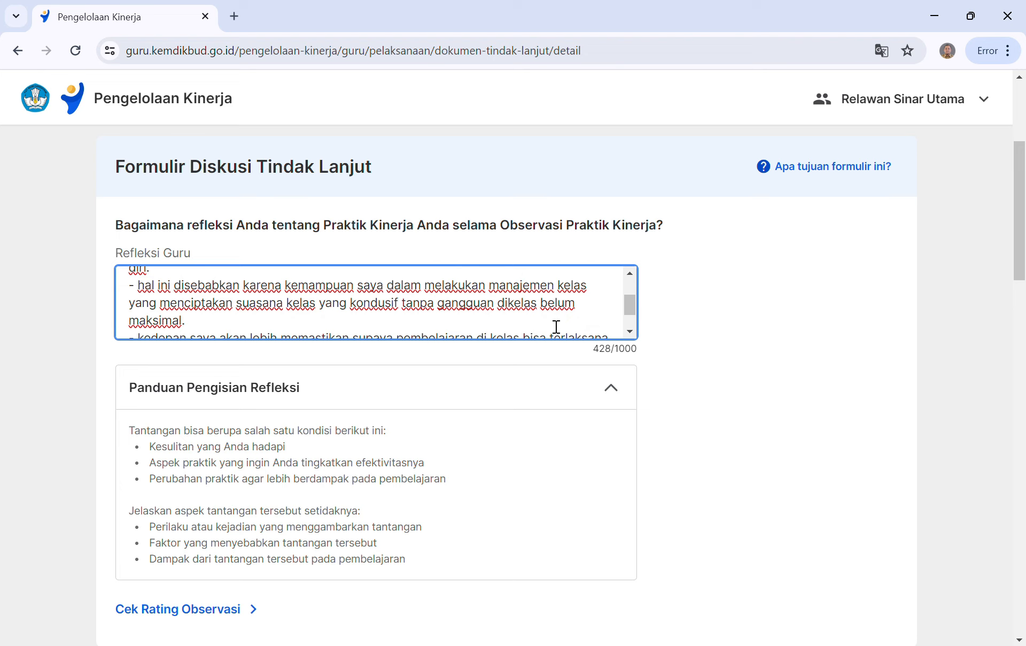
Review the rest of the Refleksi Guru answer against the Pilihan Belajar questions in the follow-up form
{"action": "left_click_drag", "start_coordinate": [631, 307], "coordinate": [630, 321]}
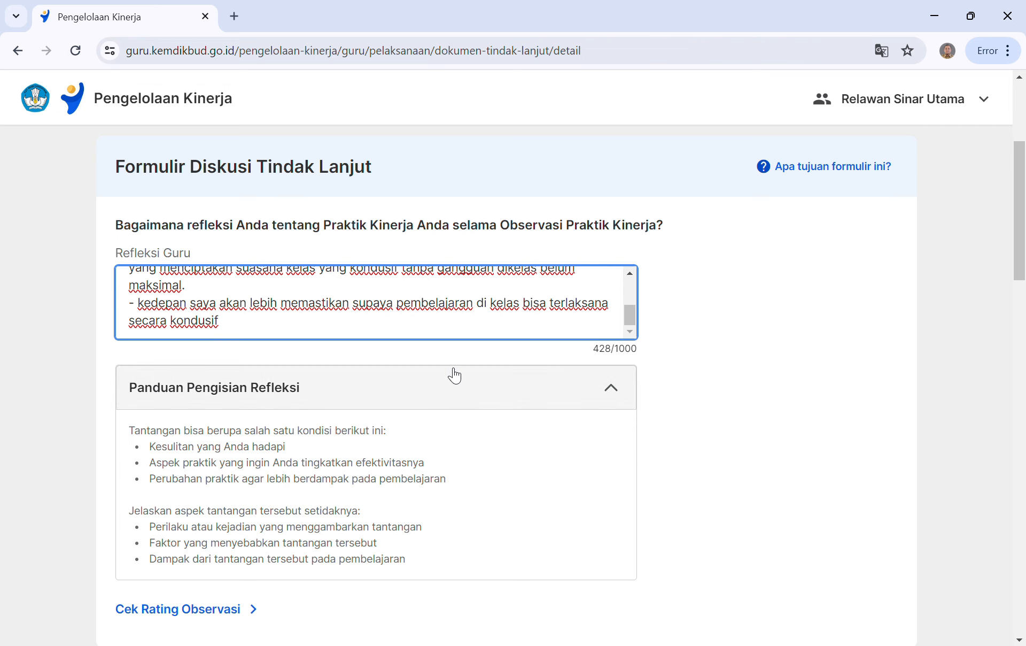
{"action": "scroll", "coordinate": [515, 451], "scroll_direction": "down", "scroll_amount": 5}
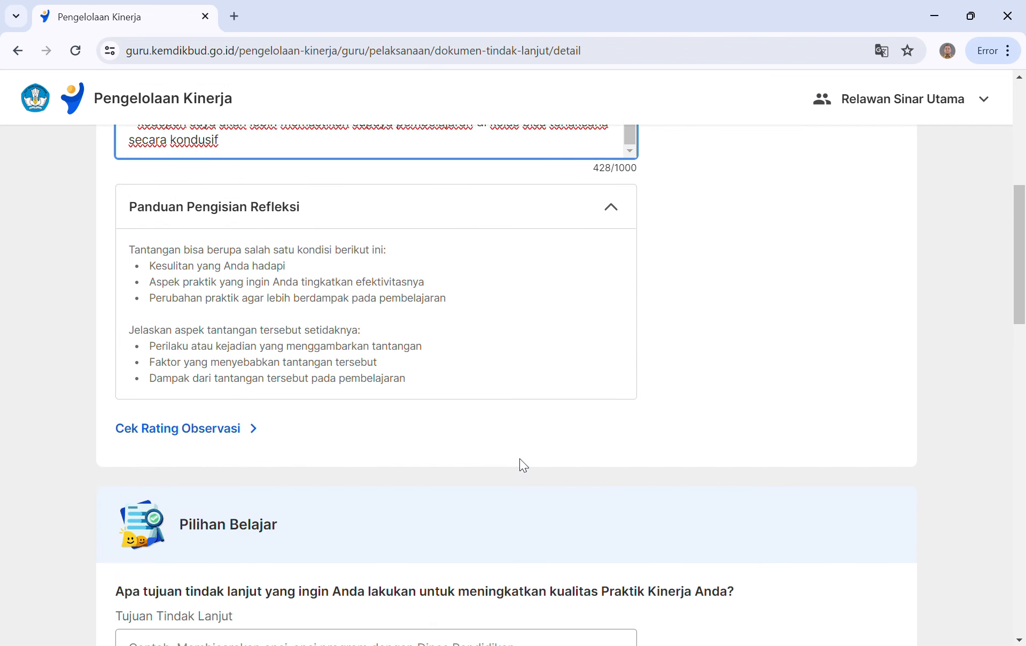
{"action": "scroll", "coordinate": [523, 461], "scroll_direction": "down", "scroll_amount": 4}
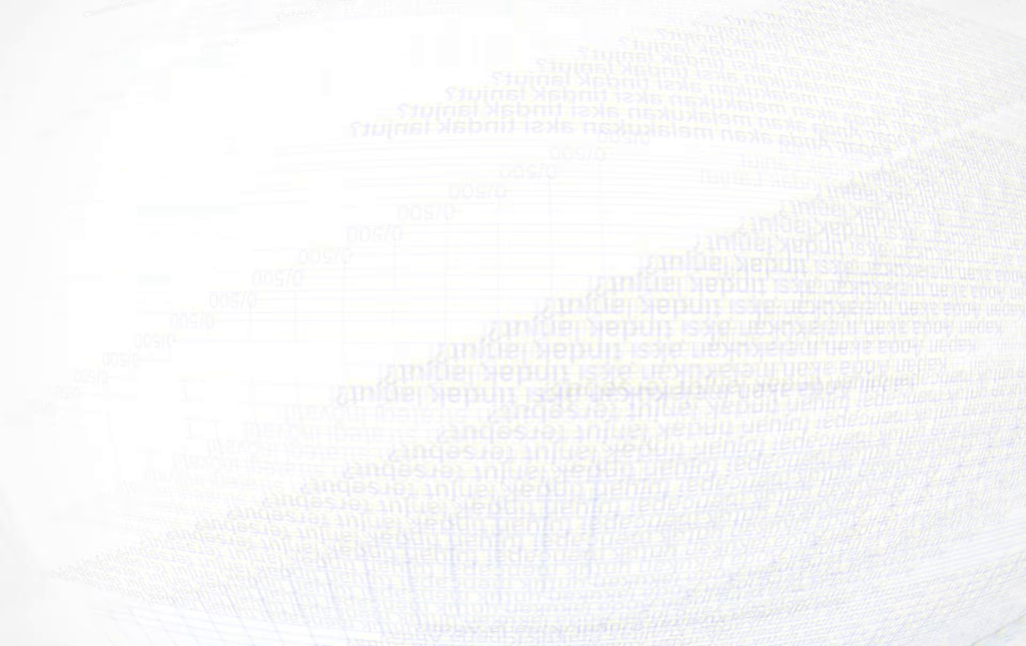
{"action": "left_click", "coordinate": [321, 380]}
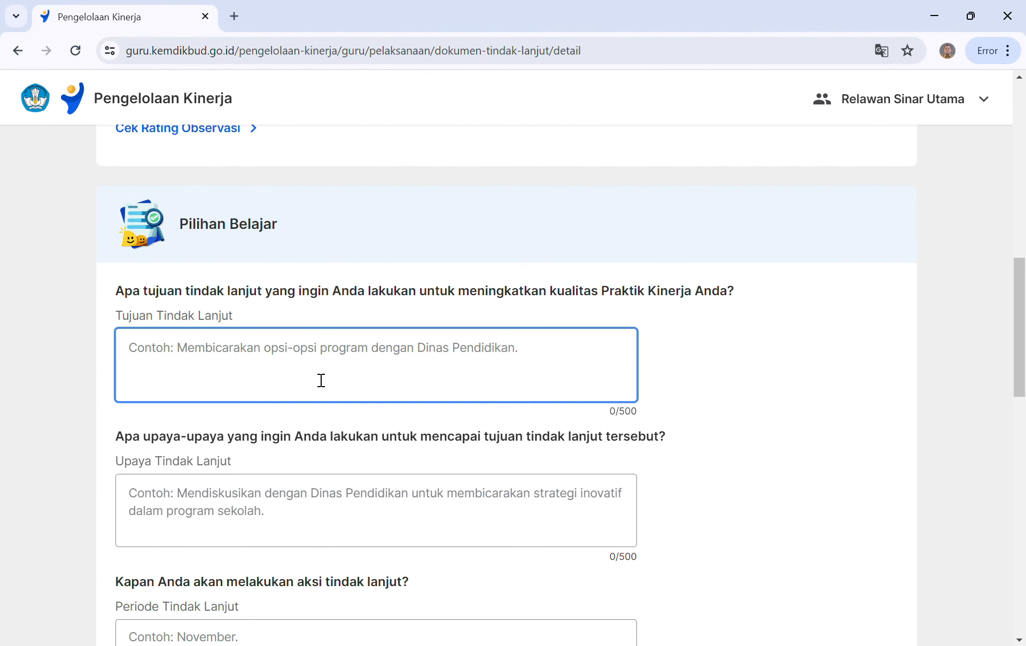
{"action": "scroll", "coordinate": [368, 348], "scroll_direction": "up", "scroll_amount": 9}
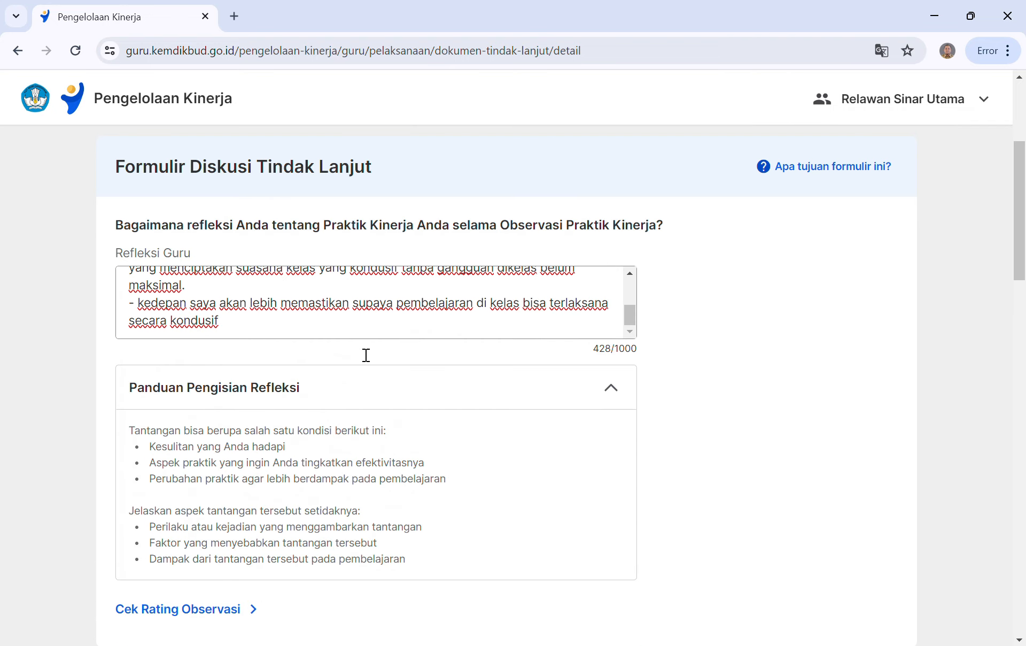
{"action": "scroll", "coordinate": [376, 319], "scroll_direction": "up", "scroll_amount": 2}
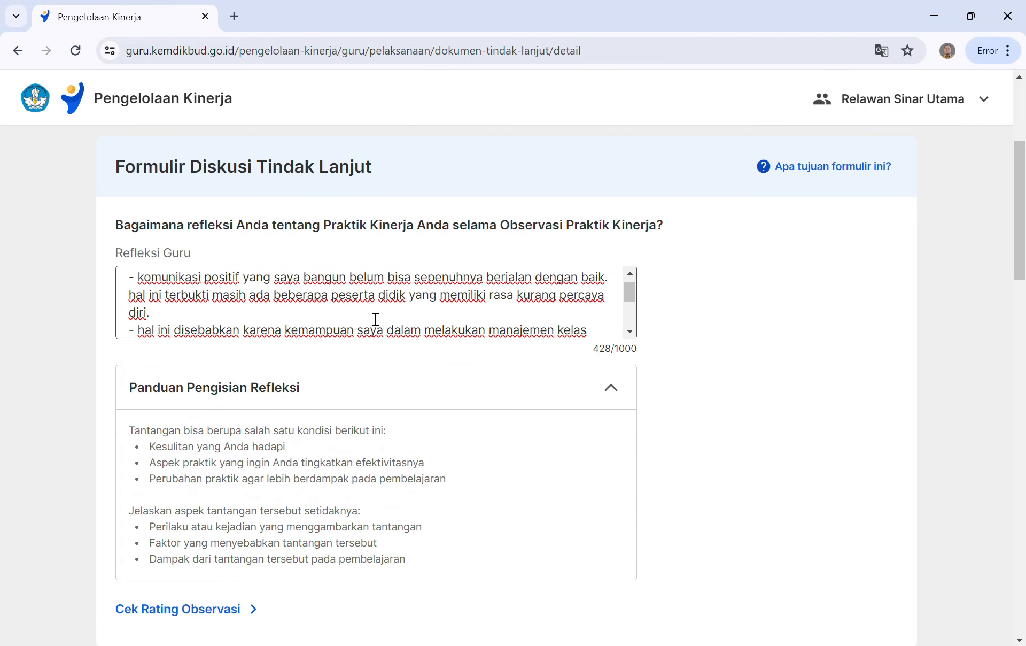
{"action": "scroll", "coordinate": [376, 319], "scroll_direction": "down", "scroll_amount": 3}
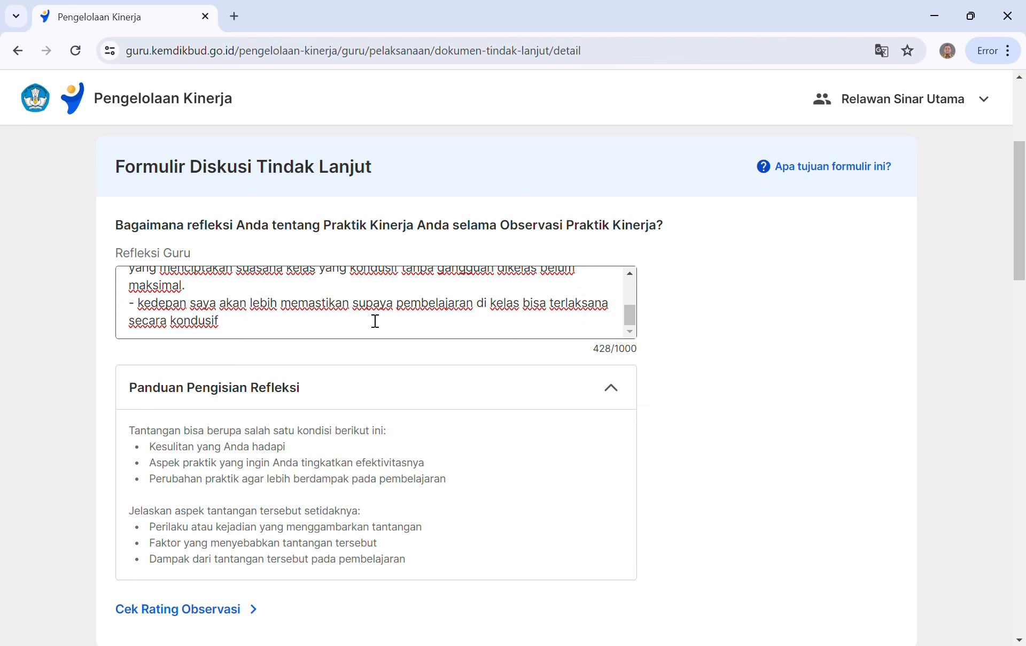
{"action": "scroll", "coordinate": [376, 320], "scroll_direction": "up", "scroll_amount": 3}
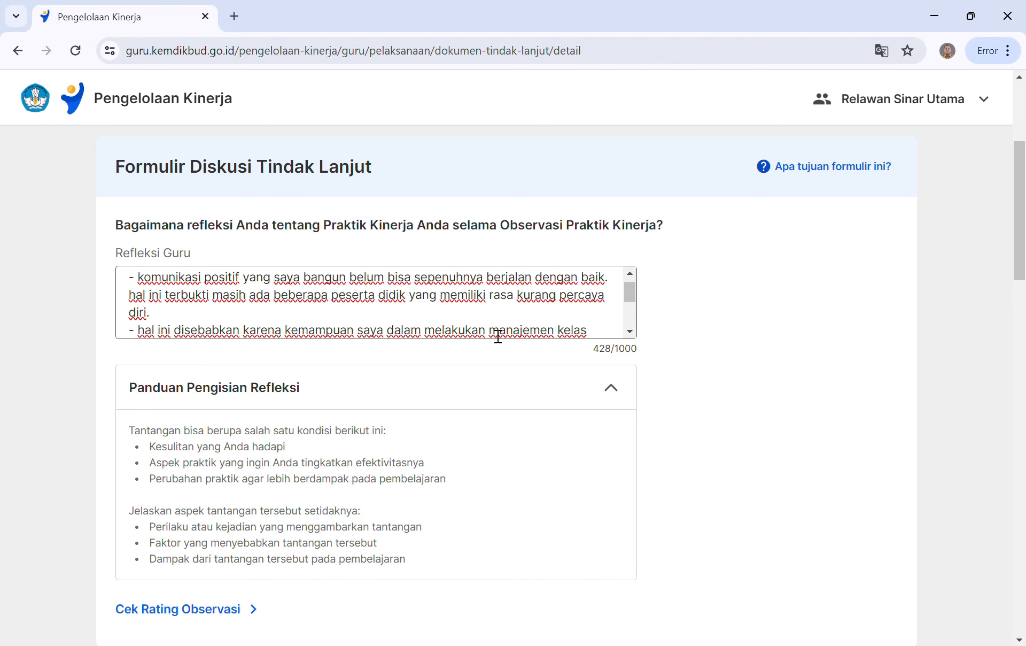
Fill in the Tujuan Tindak Lanjut with "untuk meningkatkan komunikasi positif dengan siswa saat pembelajaran di kelas"
{"action": "scroll", "coordinate": [499, 363], "scroll_direction": "down", "scroll_amount": 5}
{"action": "left_click", "coordinate": [436, 537]}
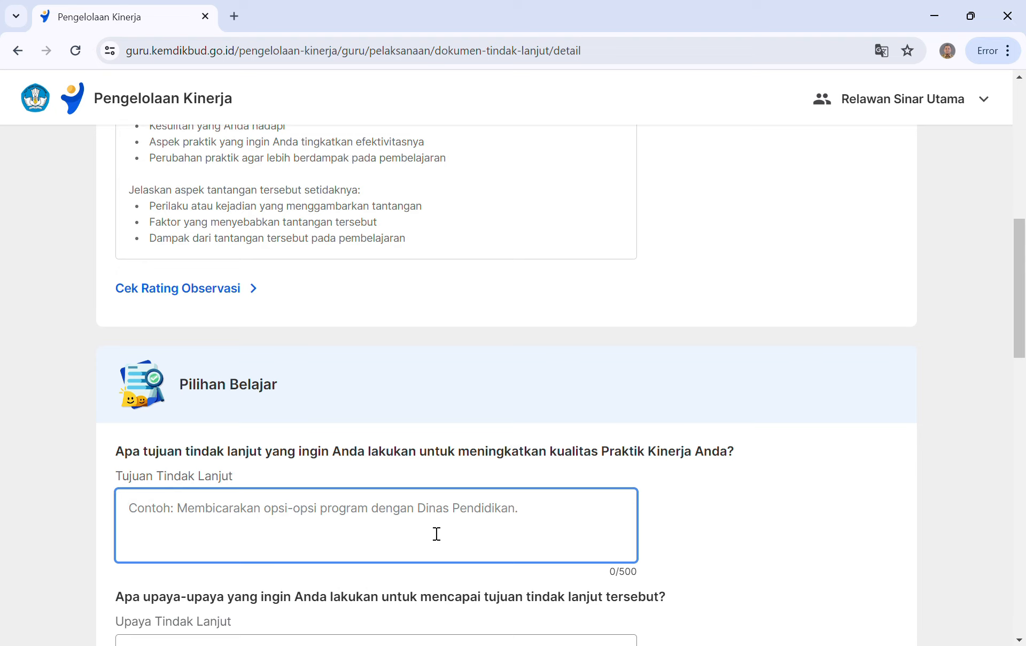
{"action": "type", "text": "un"}
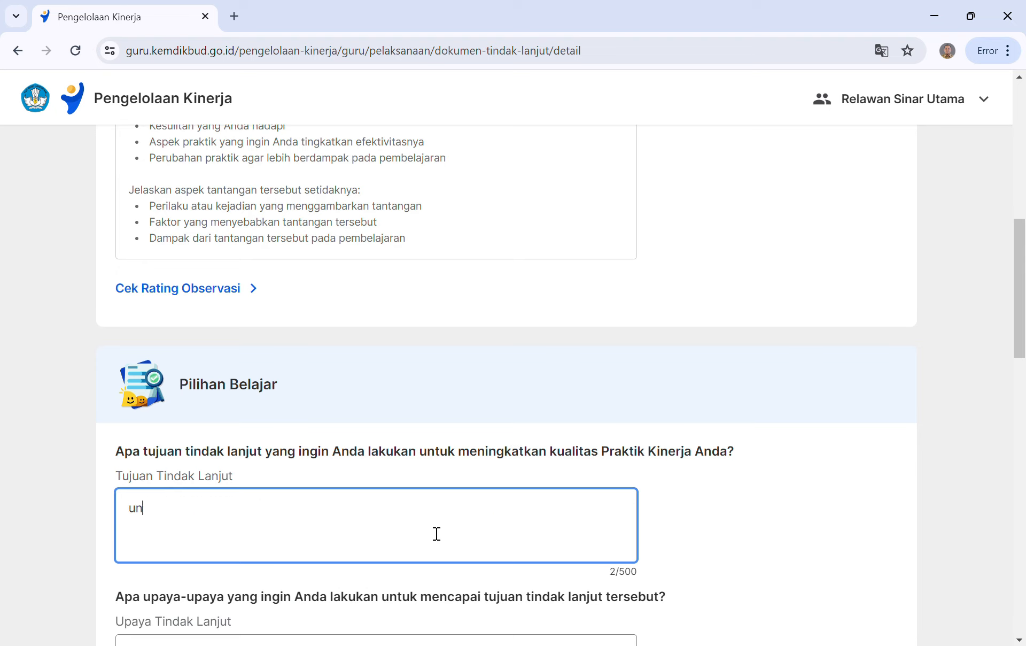
{"action": "type", "text": "tuk mneingkatkan"}
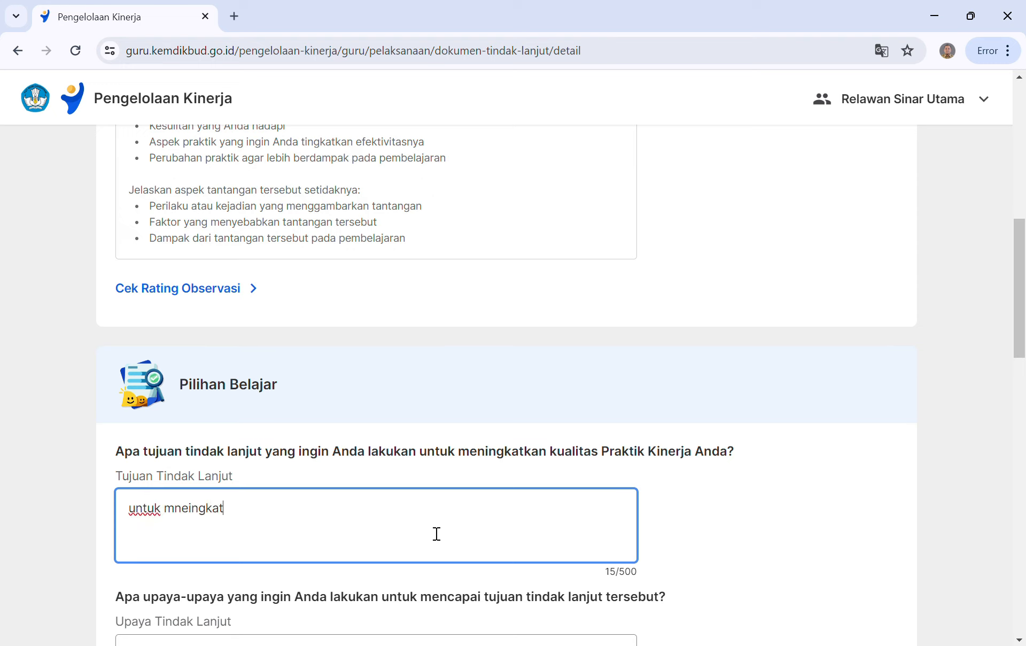
{"action": "key", "text": "BackSpace"}
{"action": "key", "text": "BackSpace"}
{"action": "key", "text": "BackSpace"}
{"action": "key", "text": "BackSpace"}
{"action": "key", "text": "BackSpace"}
{"action": "key", "text": "BackSpace"}
{"action": "key", "text": "BackSpace"}
{"action": "key", "text": "BackSpace"}
{"action": "key", "text": "BackSpace"}
{"action": "key", "text": "BackSpace"}
{"action": "key", "text": "BackSpace"}
{"action": "type", "text": "eningkatkan"}
{"action": "type", "text": "komun"}
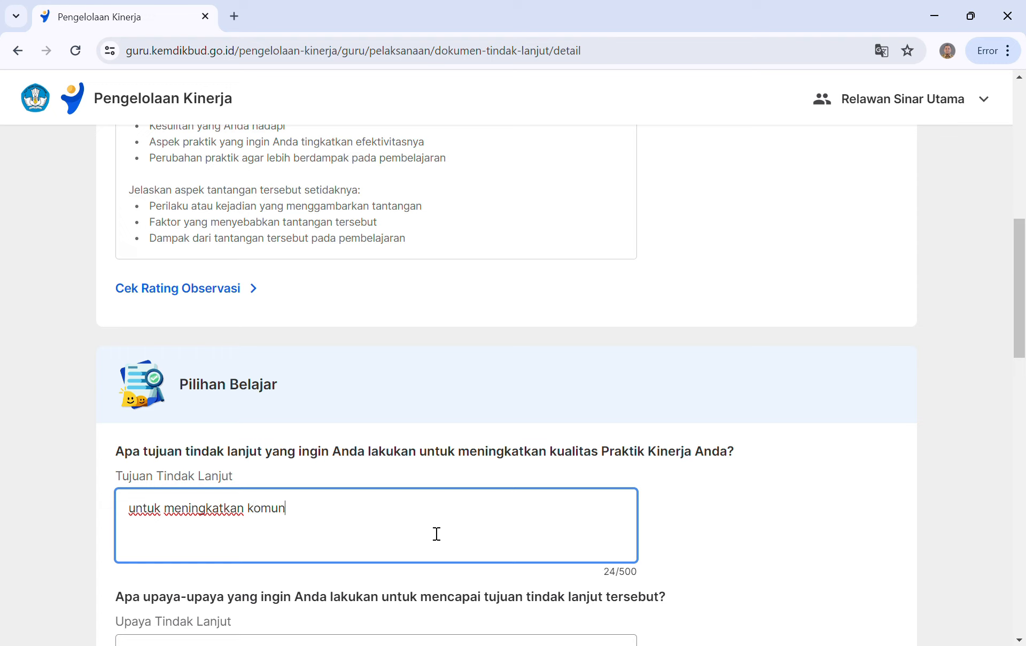
{"action": "type", "text": "ikasi positif de"}
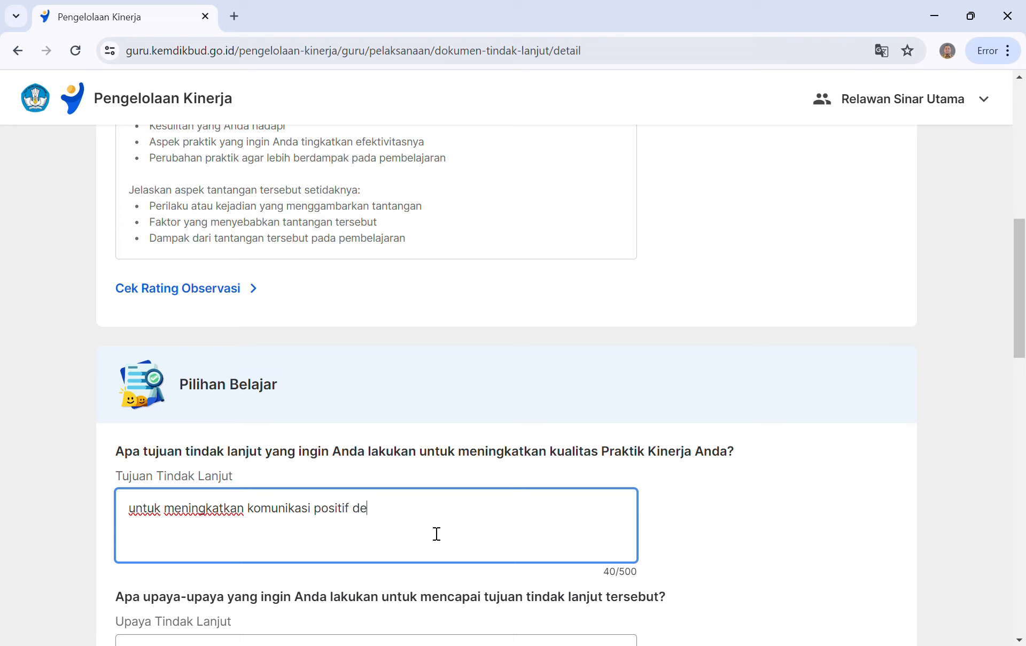
{"action": "type", "text": "ngan siswa "}
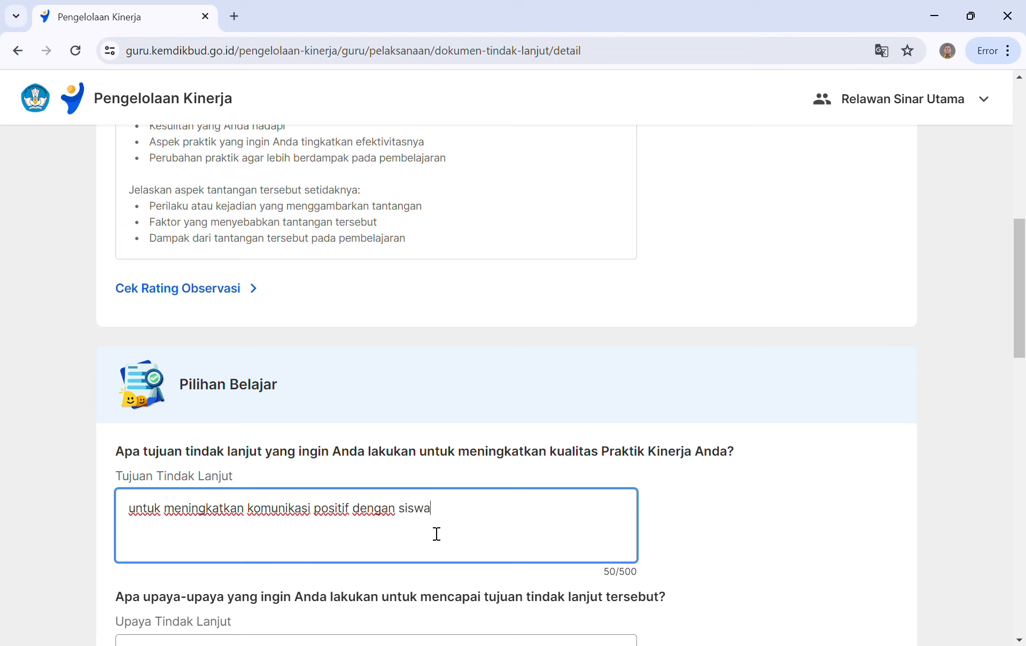
{"action": "type", "text": "saat pembelajaran di kelas"}
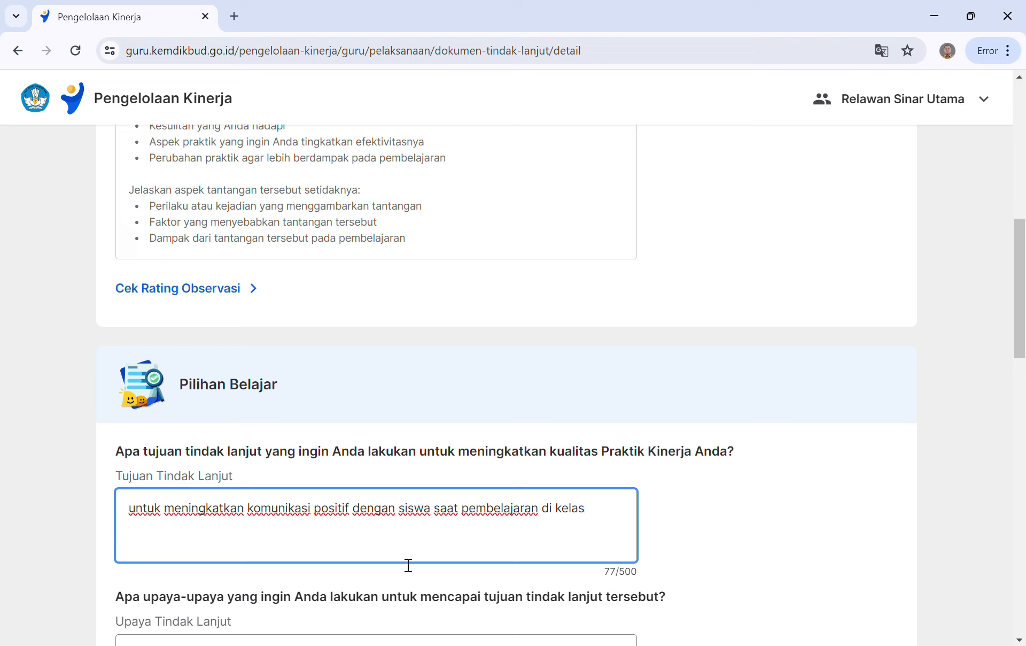
Fill in the Upaya Tindak Lanjut with "diskusi dengan rekan sejawat. mendiskusikan dengan kepala sekolah. melihat pratik baik dari rekan sejawat."
{"action": "scroll", "coordinate": [369, 537], "scroll_direction": "down", "scroll_amount": 3}
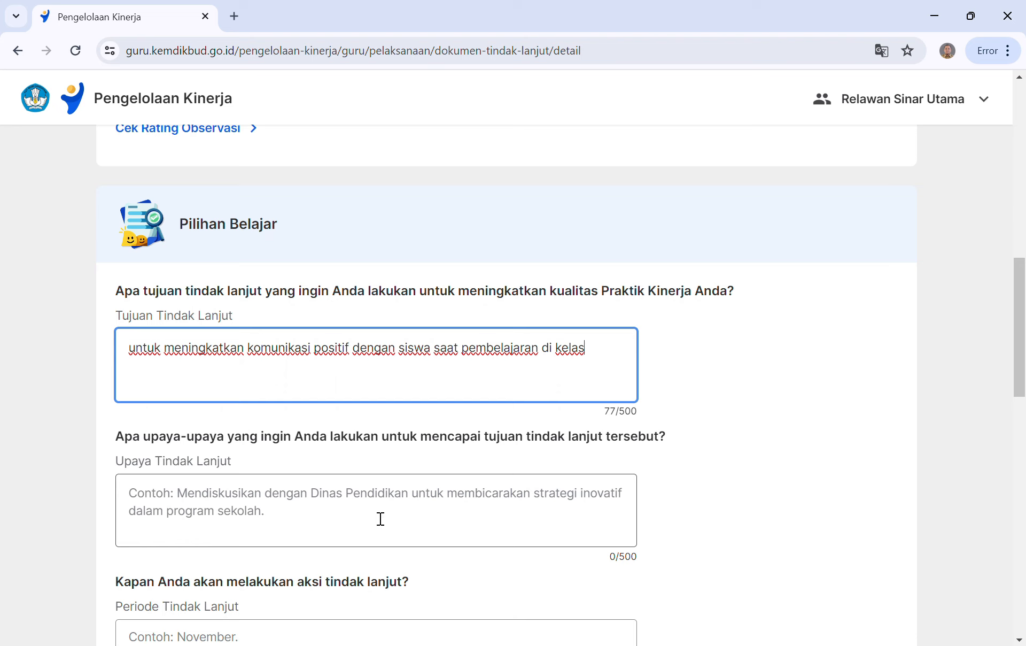
{"action": "left_click", "coordinate": [382, 516]}
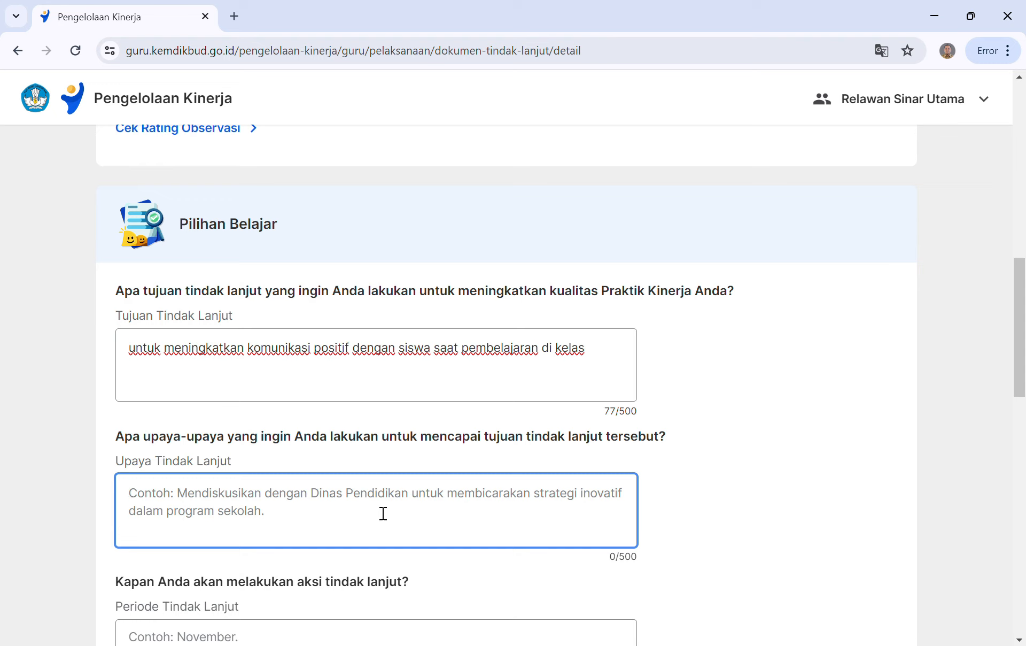
{"action": "type", "text": "di"}
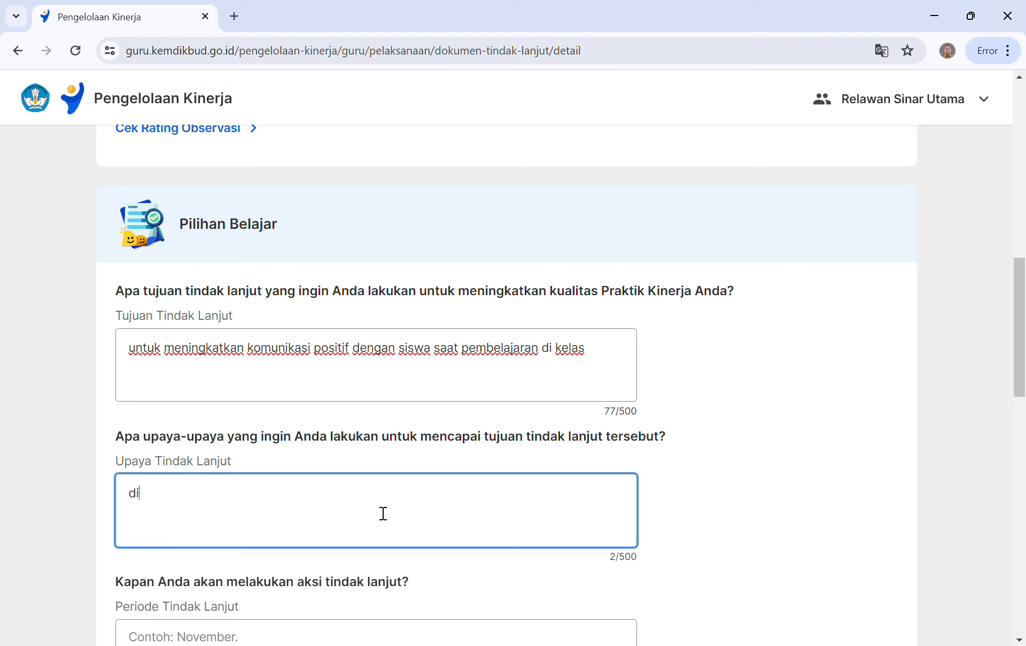
{"action": "type", "text": "skusi denga"}
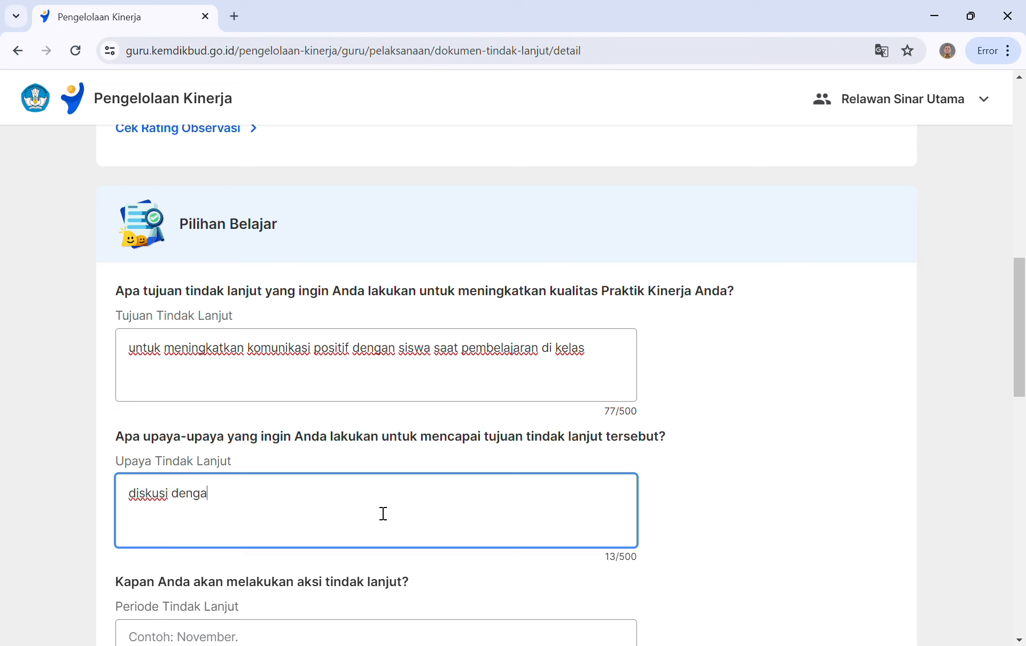
{"action": "type", "text": "n rekan sejawat"}
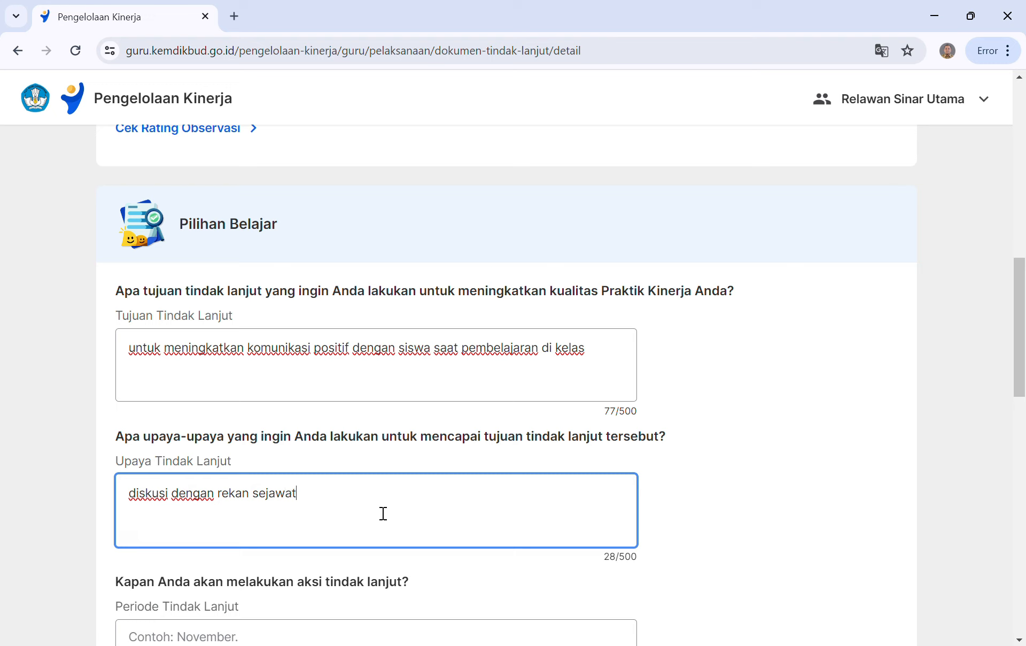
{"action": "type", "text": ". mendiskusikan"}
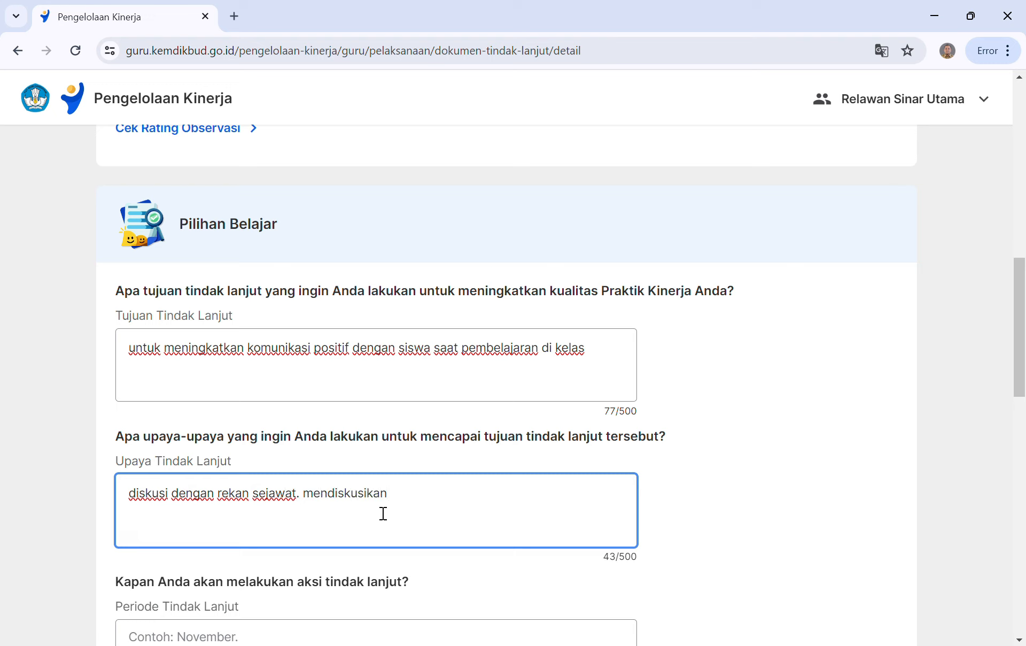
{"action": "type", "text": " dengan"}
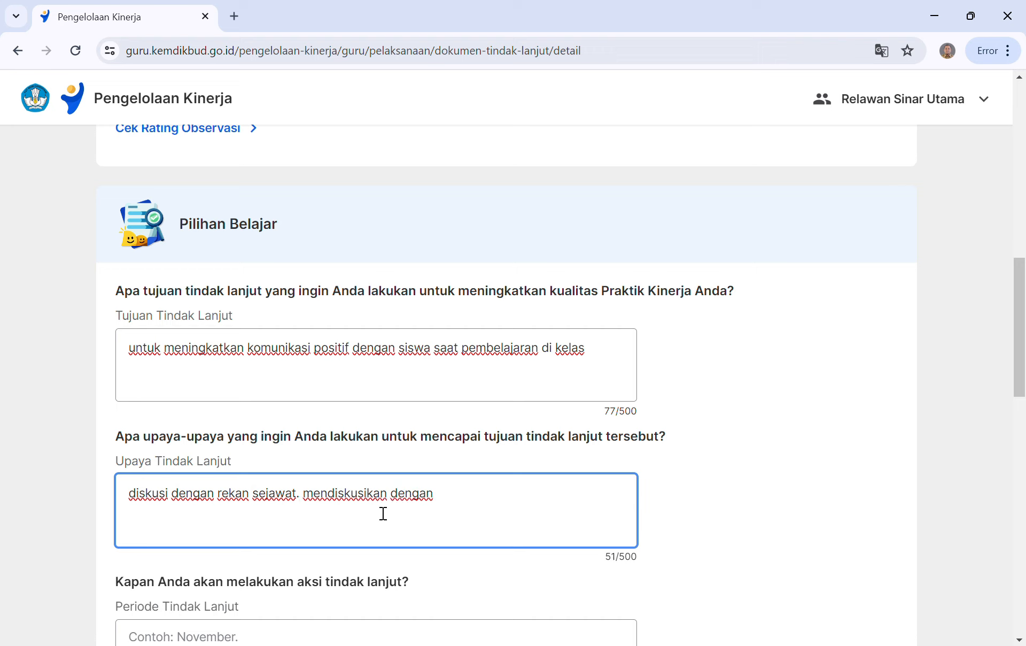
{"action": "type", "text": " kepala sekolah"}
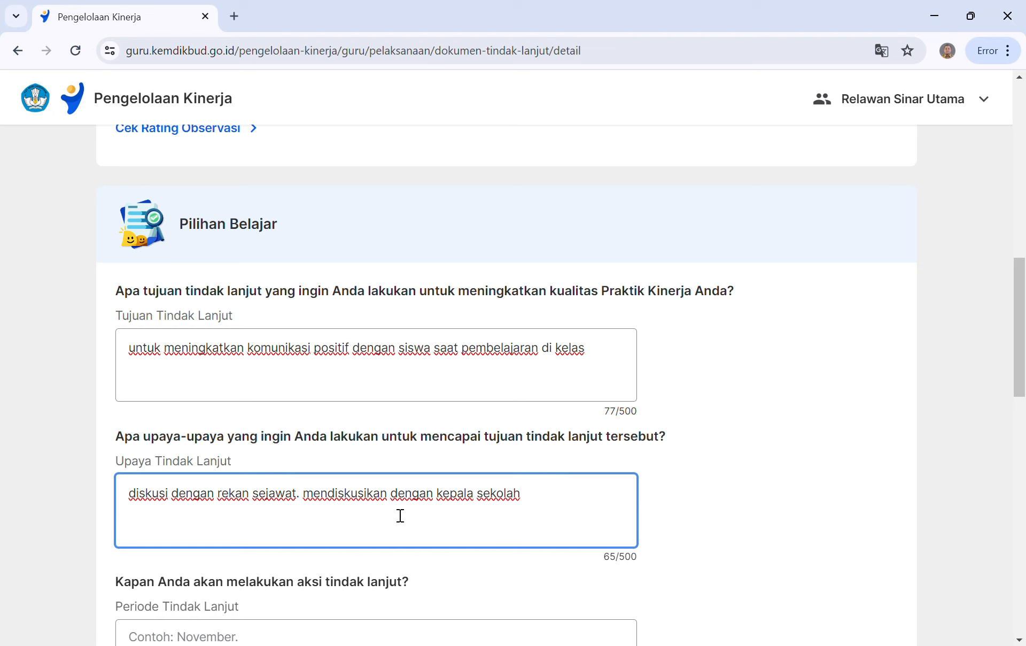
{"action": "scroll", "coordinate": [401, 515], "scroll_direction": "down", "scroll_amount": 1}
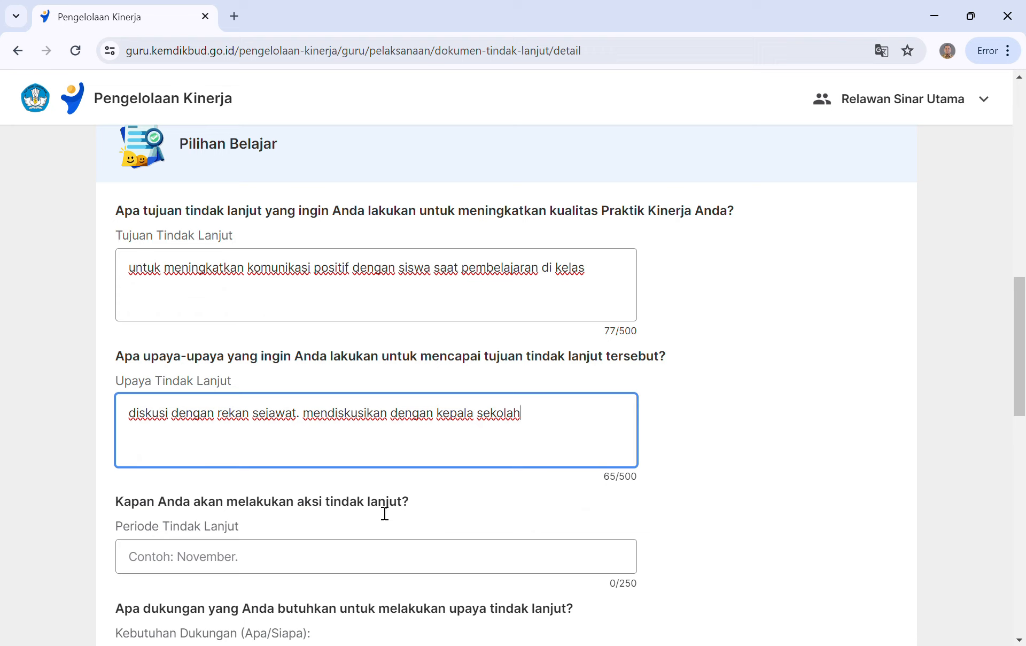
{"action": "type", "text": ". melihat pratik baik"}
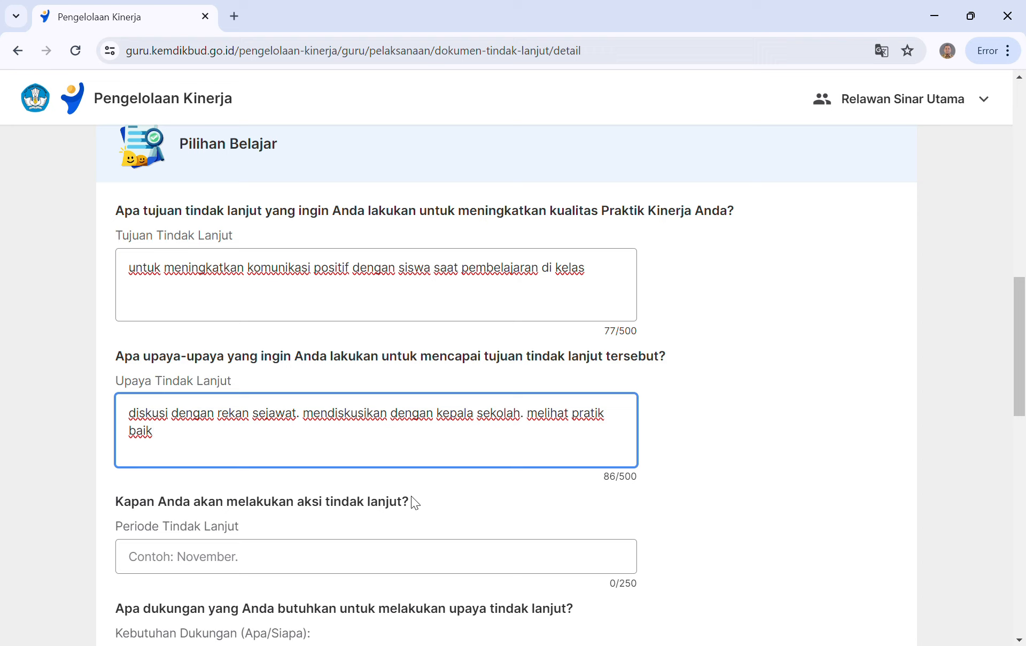
{"action": "type", "text": "dari rekan sejawa"}
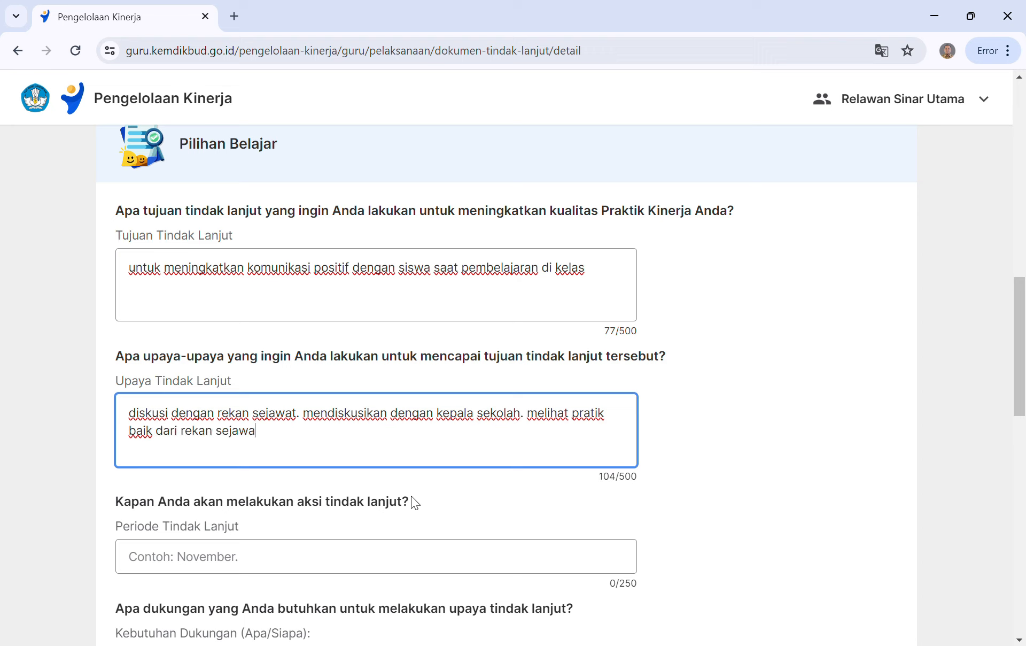
{"action": "type", "text": "t."}
Set the Periode Tindak Lanjut for the follow-up action to "mei - juni"
{"action": "left_click", "coordinate": [403, 573]}
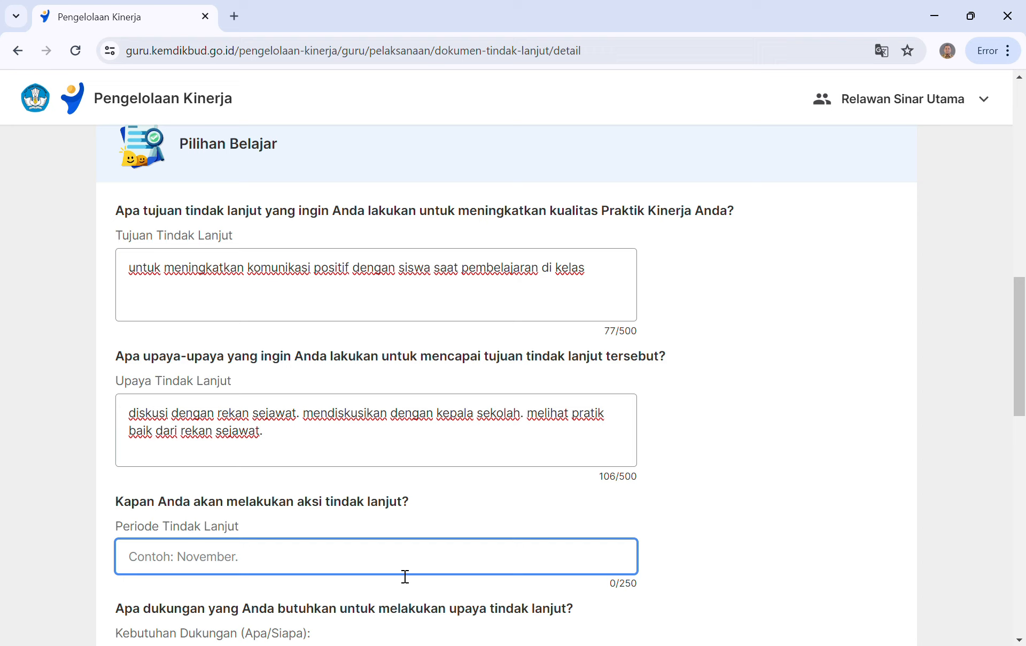
{"action": "type", "text": "mein"}
{"action": "key", "text": "BackSpace"}
{"action": "type", "text": "- juni"}
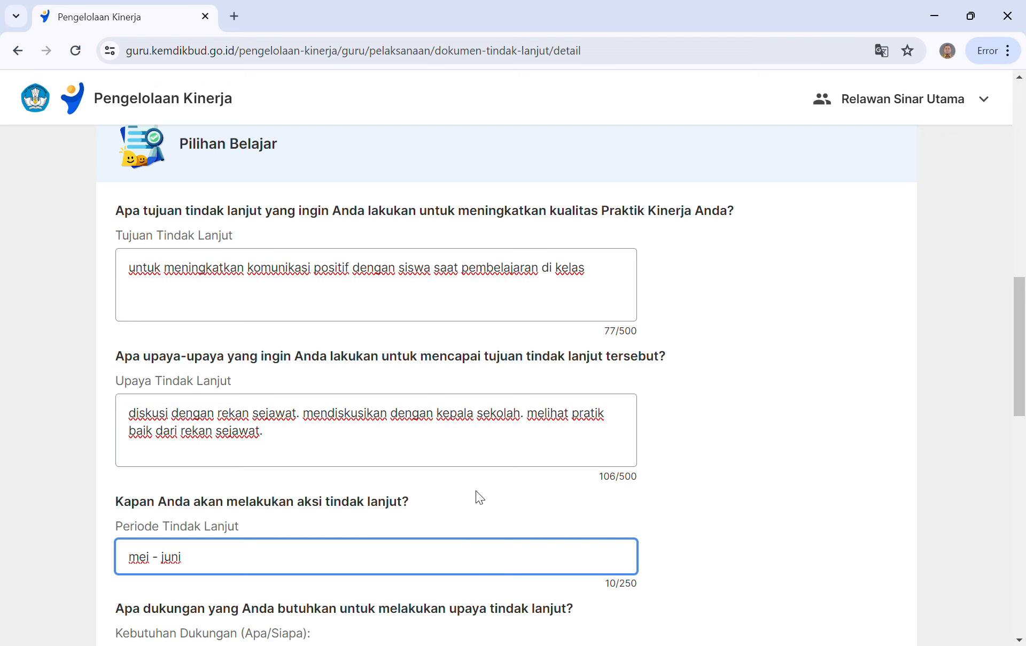
Set the Kebutuhan Dukungan for the follow-up efforts to "Sumber daya untuk melakukan kegiatan belajar/praktik"
{"action": "scroll", "coordinate": [477, 491], "scroll_direction": "down", "scroll_amount": 3}
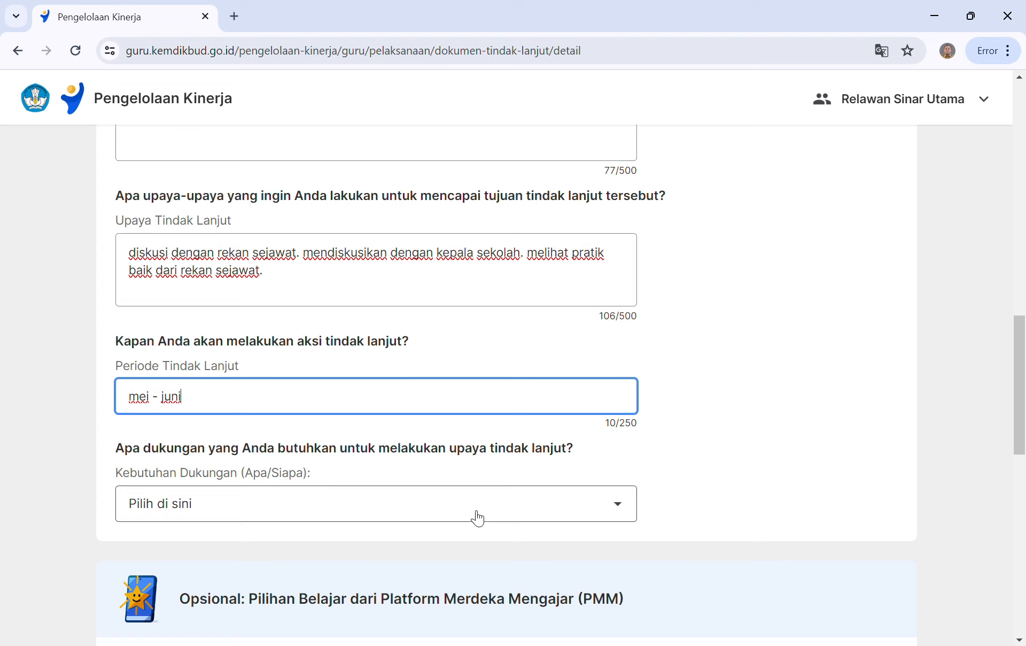
{"action": "left_click", "coordinate": [477, 517]}
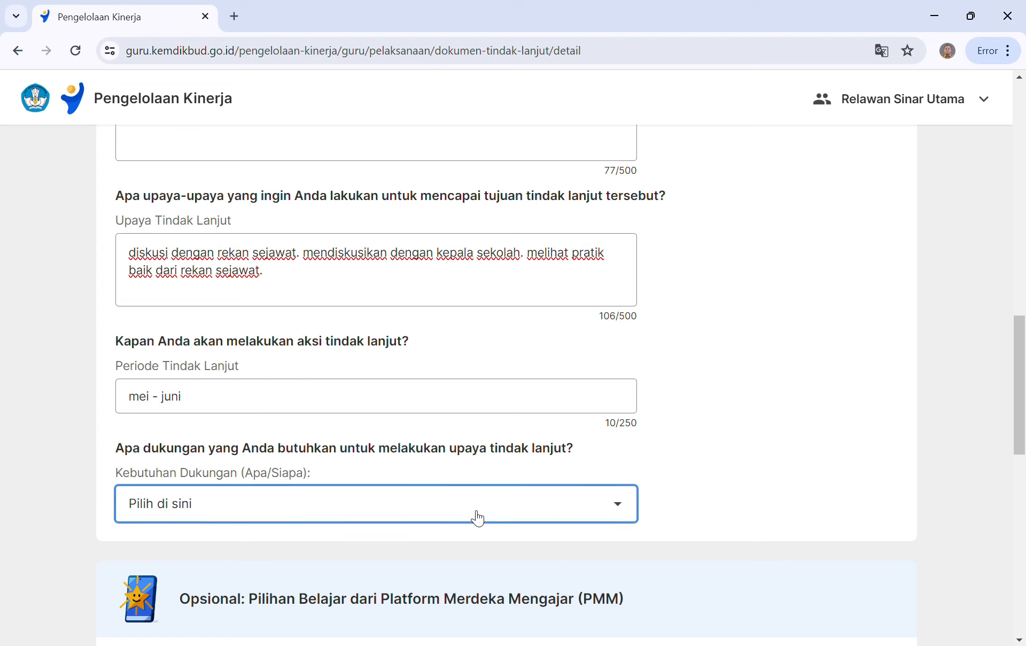
{"action": "scroll", "coordinate": [477, 517], "scroll_direction": "down", "scroll_amount": 1}
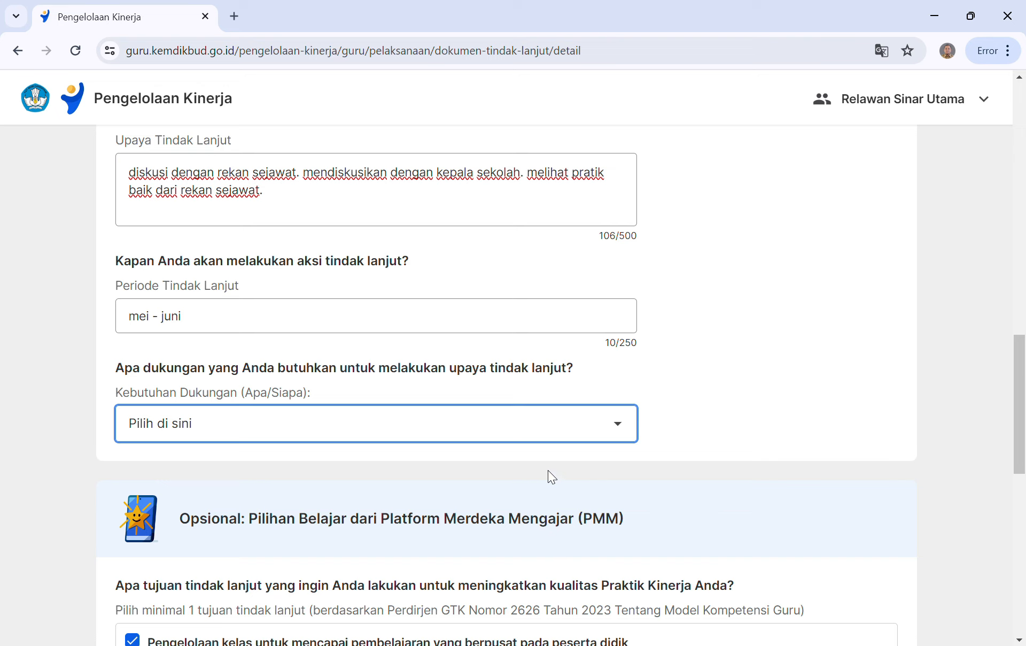
{"action": "key", "text": "Down"}
In the optional PMM learning choices, deselect the Pengelolaan kelas goal and select the Interaksi aktif dan empatik and Pengelolaan emosi goals
{"action": "scroll", "coordinate": [545, 475], "scroll_direction": "down", "scroll_amount": 3}
{"action": "scroll", "coordinate": [544, 474], "scroll_direction": "down", "scroll_amount": 1}
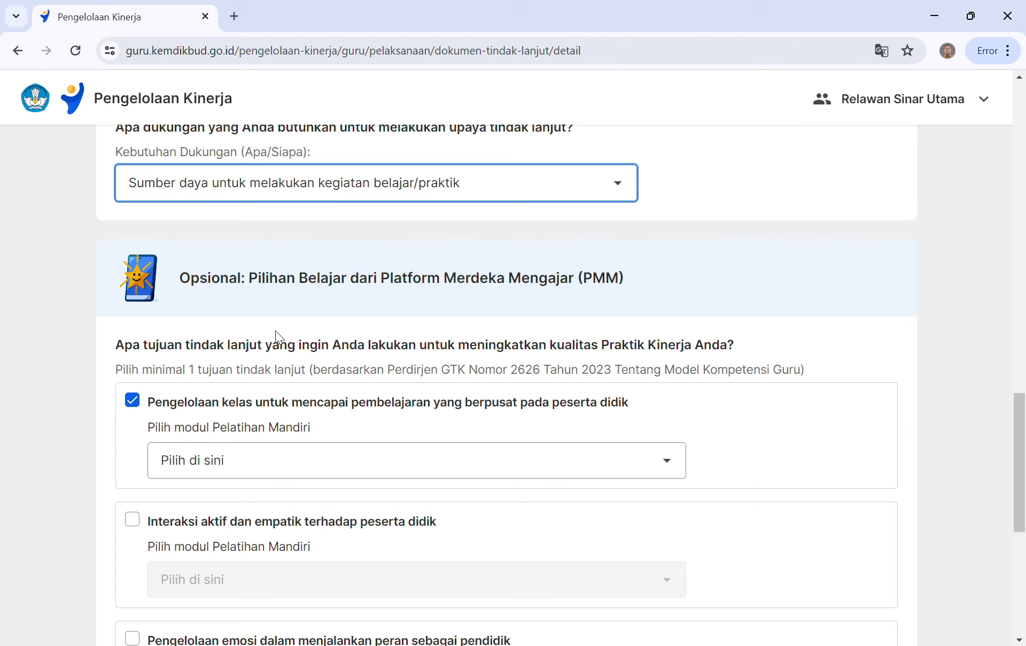
{"action": "scroll", "coordinate": [224, 419], "scroll_direction": "down", "scroll_amount": 1}
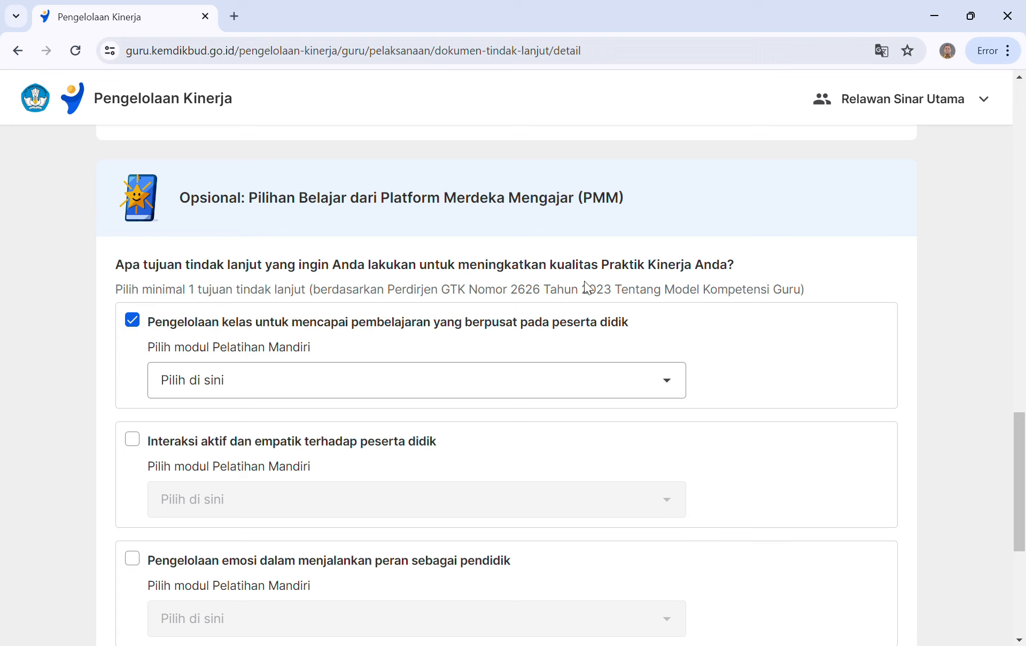
{"action": "scroll", "coordinate": [259, 354], "scroll_direction": "down", "scroll_amount": 3}
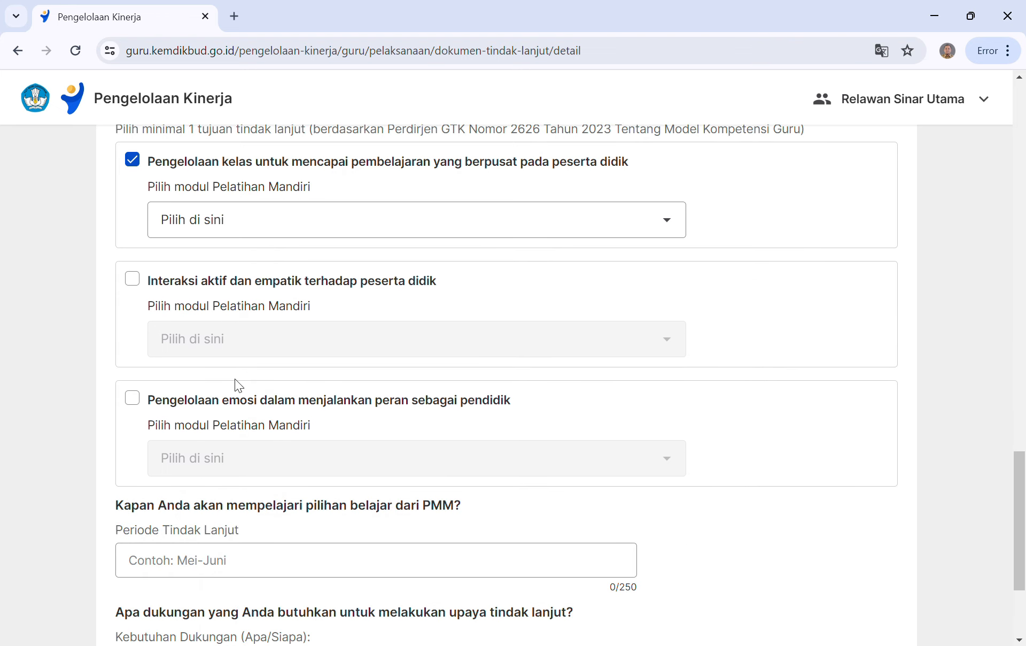
{"action": "left_click", "coordinate": [187, 167]}
{"action": "left_click", "coordinate": [133, 279]}
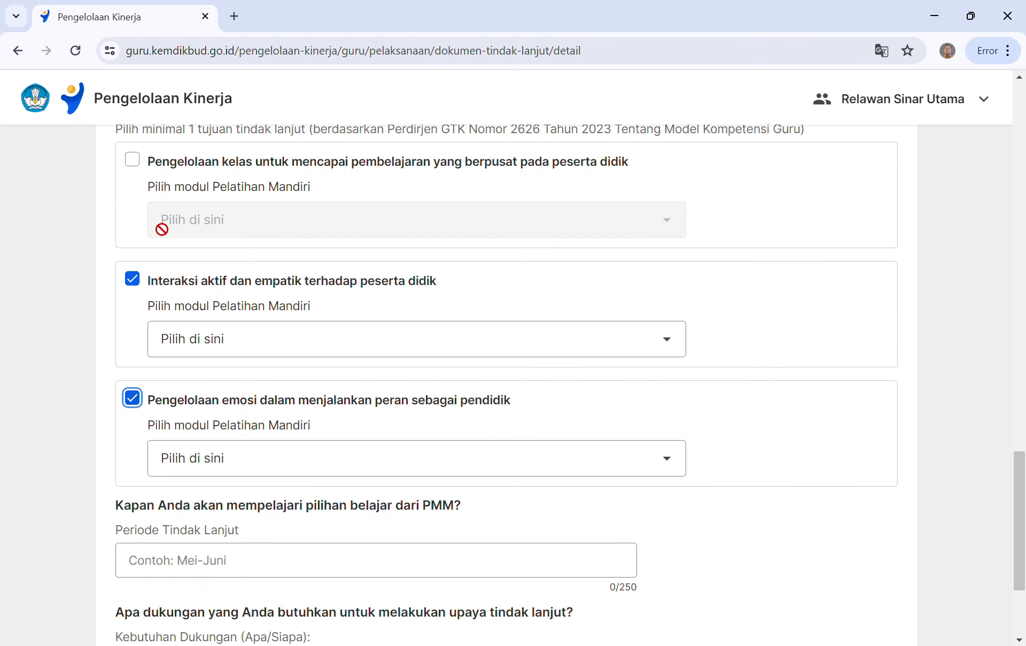
In the optional PMM learning choices, select the Pengelolaan kelas goal and deselect the Interaksi aktif dan empatik and Pengelolaan emosi goals
{"action": "left_click", "coordinate": [158, 163]}
{"action": "left_click", "coordinate": [149, 287]}
{"action": "left_click", "coordinate": [155, 404]}
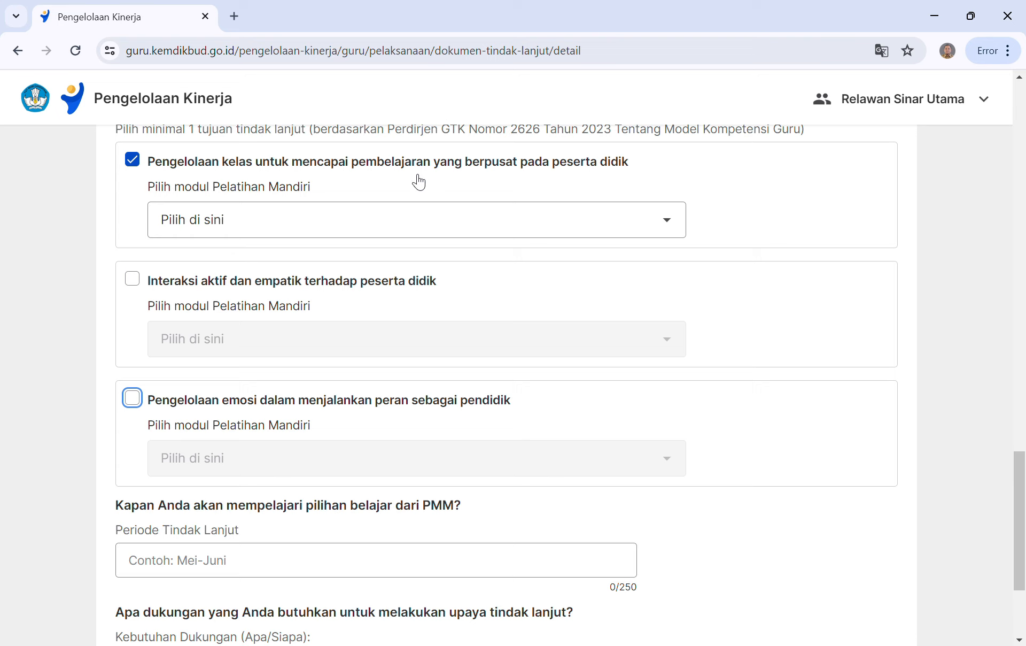
Look through the Pelatihan Mandiri modules offered for each of the three PMM goals, switching the selected goal in turn
{"action": "left_click", "coordinate": [492, 233]}
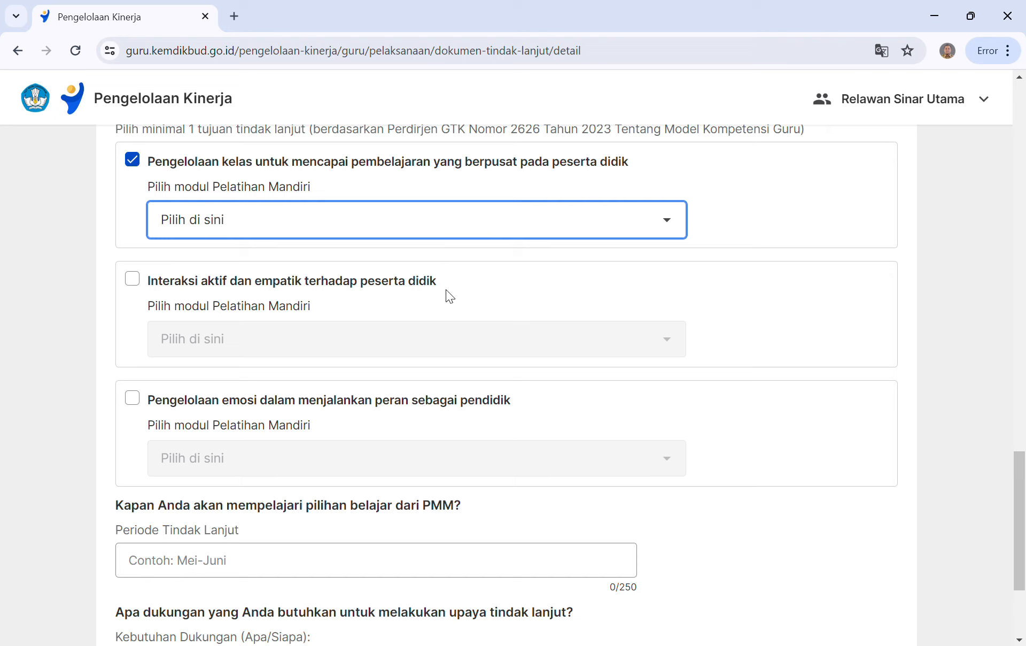
{"action": "left_click", "coordinate": [413, 289]}
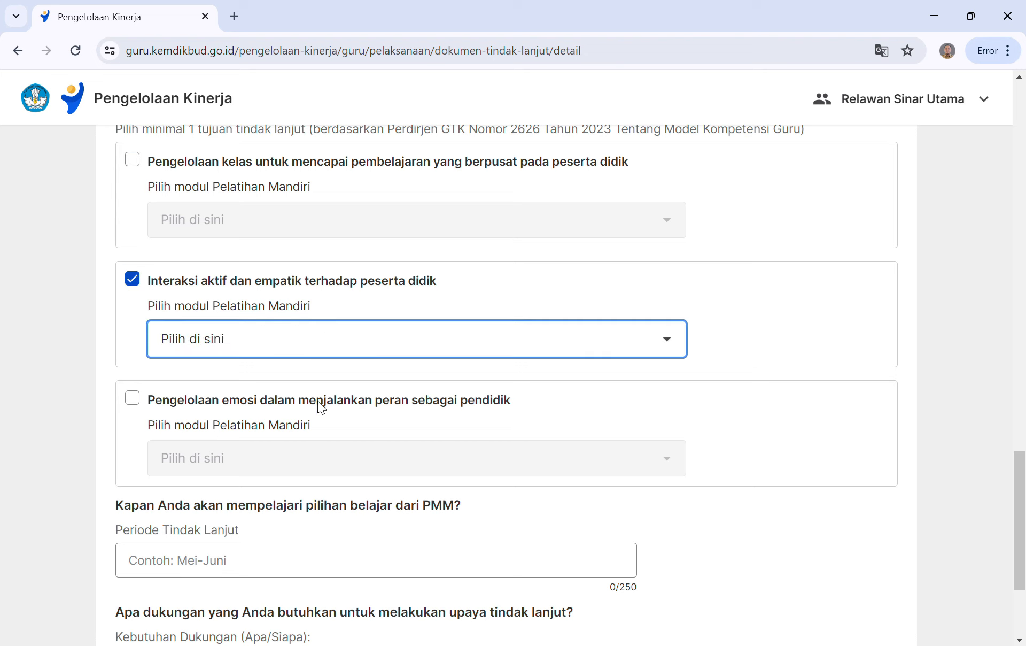
{"action": "left_click", "coordinate": [351, 406]}
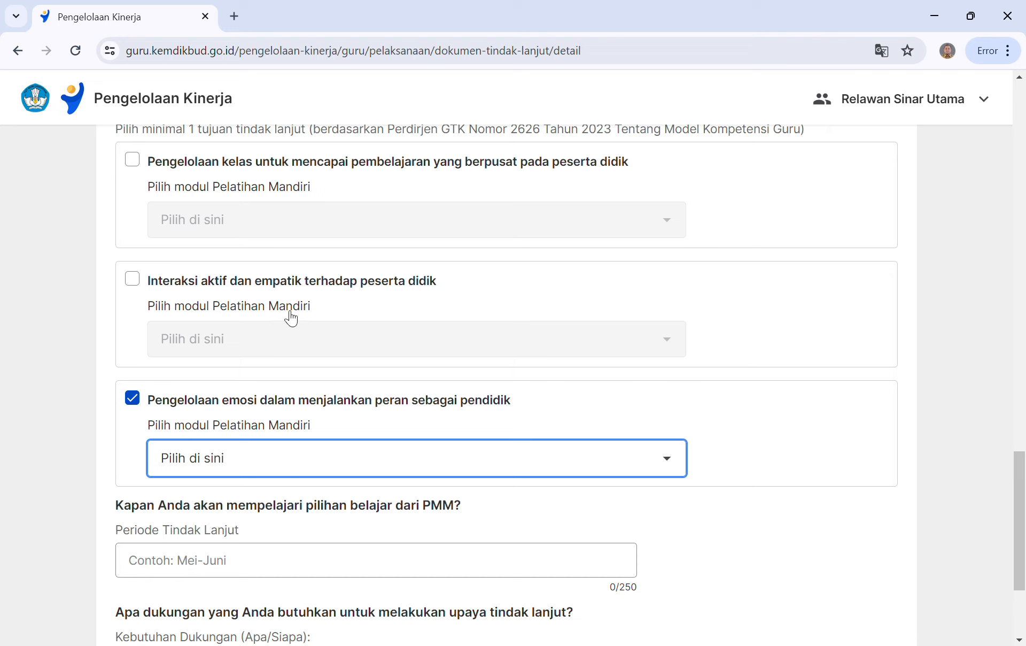
Keep only the Pengelolaan kelas goal selected and set its Pelatihan Mandiri module to "Persiapan Pembelajaran Berdiferensiasi"
{"action": "left_click", "coordinate": [235, 165]}
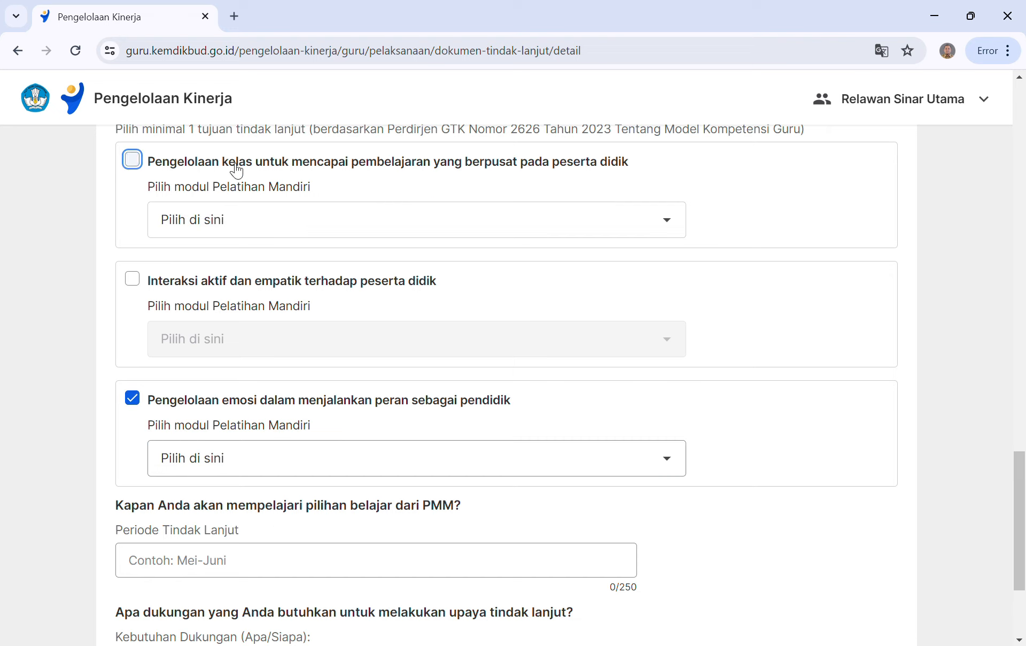
{"action": "left_click", "coordinate": [135, 405]}
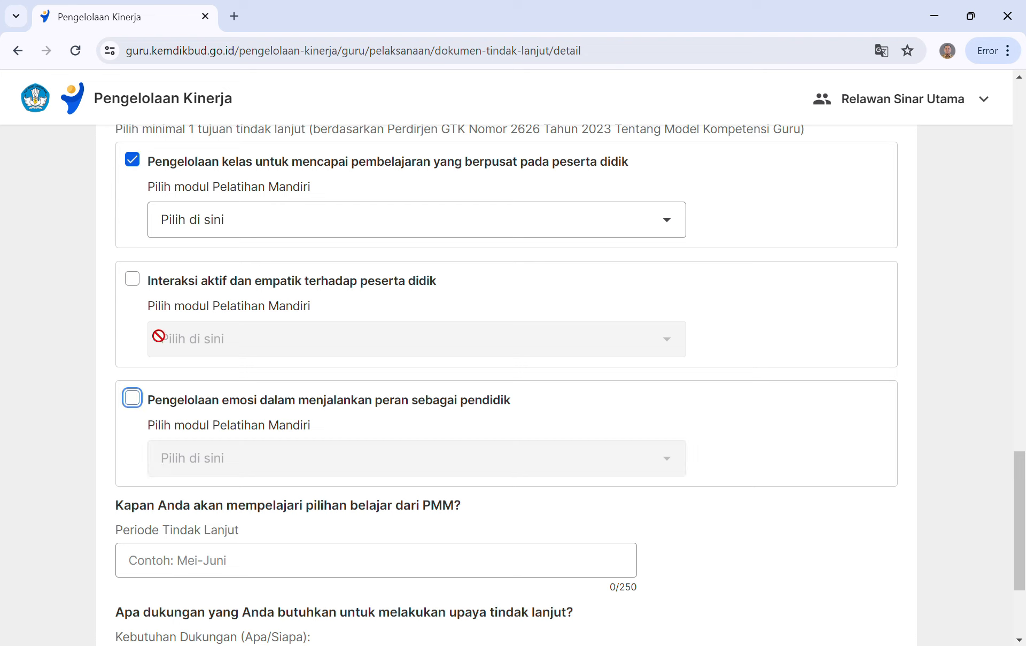
{"action": "left_click", "coordinate": [221, 230]}
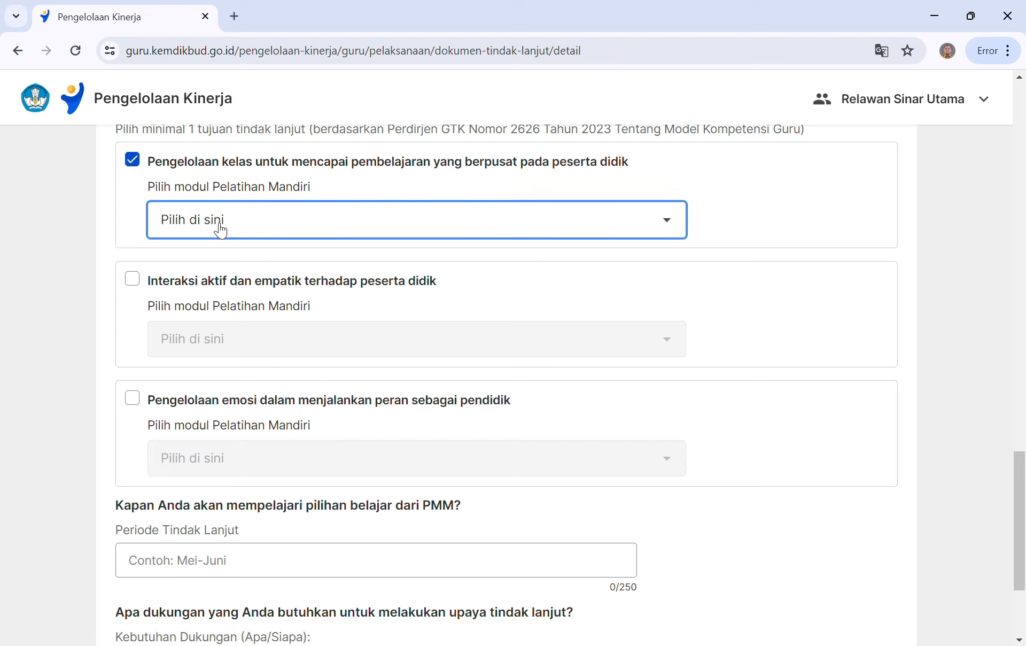
{"action": "left_click", "coordinate": [219, 278]}
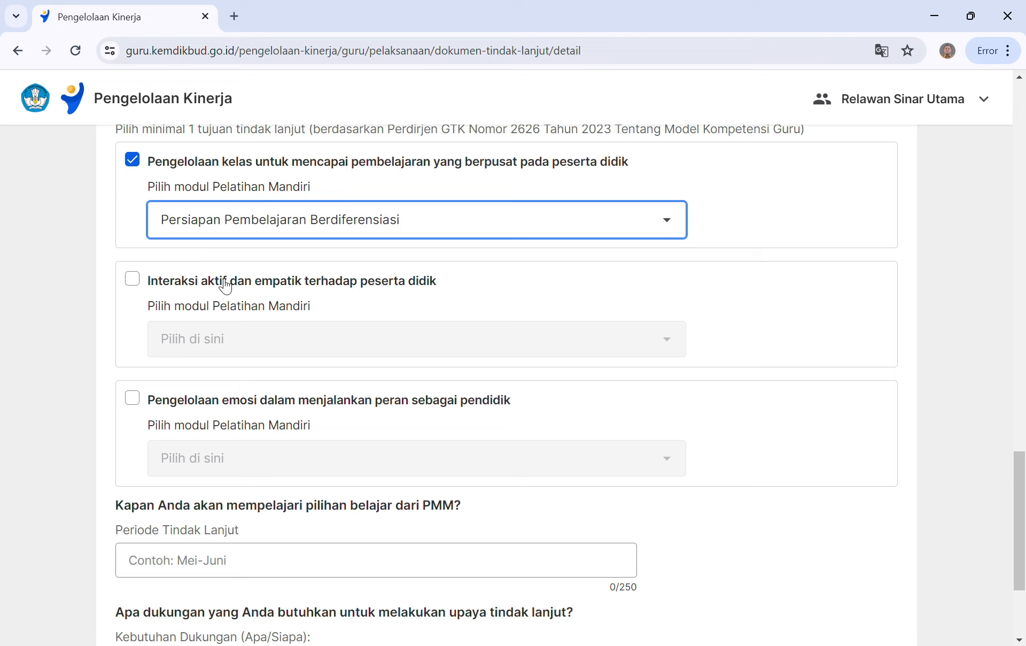
Set the Periode Tindak Lanjut for studying the PMM learning choices to "Mei -Juni"
{"action": "scroll", "coordinate": [305, 306], "scroll_direction": "down", "scroll_amount": 3}
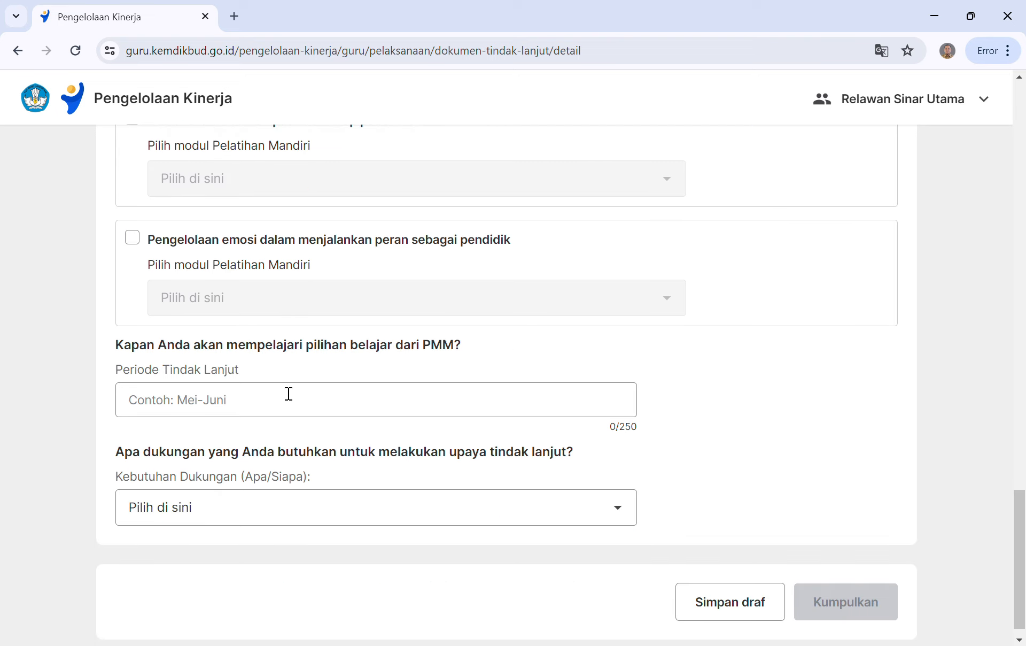
{"action": "left_click", "coordinate": [298, 419]}
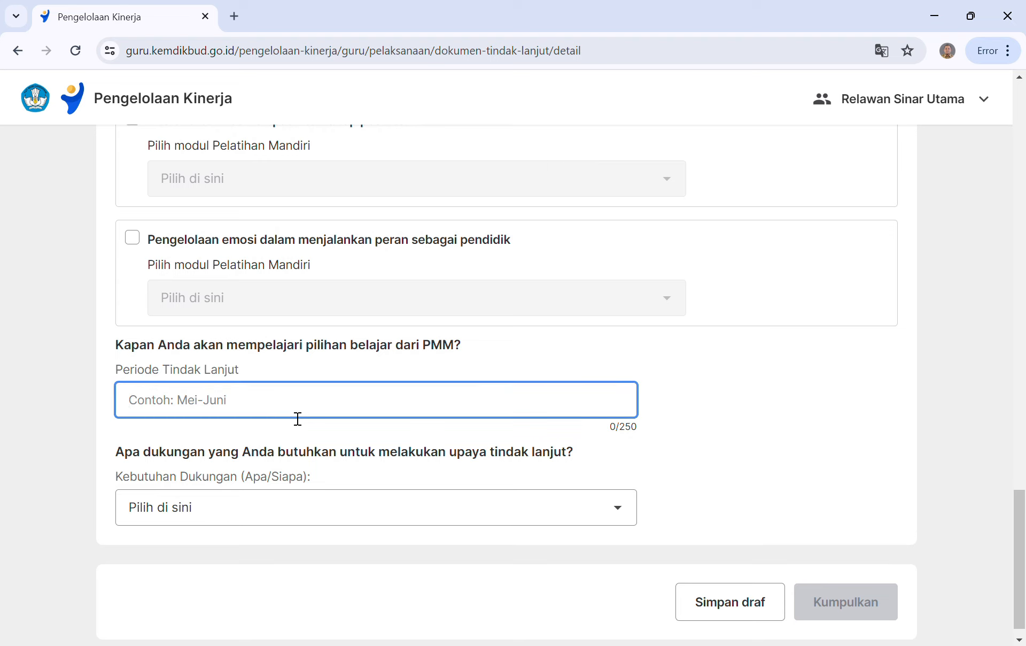
{"action": "type", "text": "Mei "}
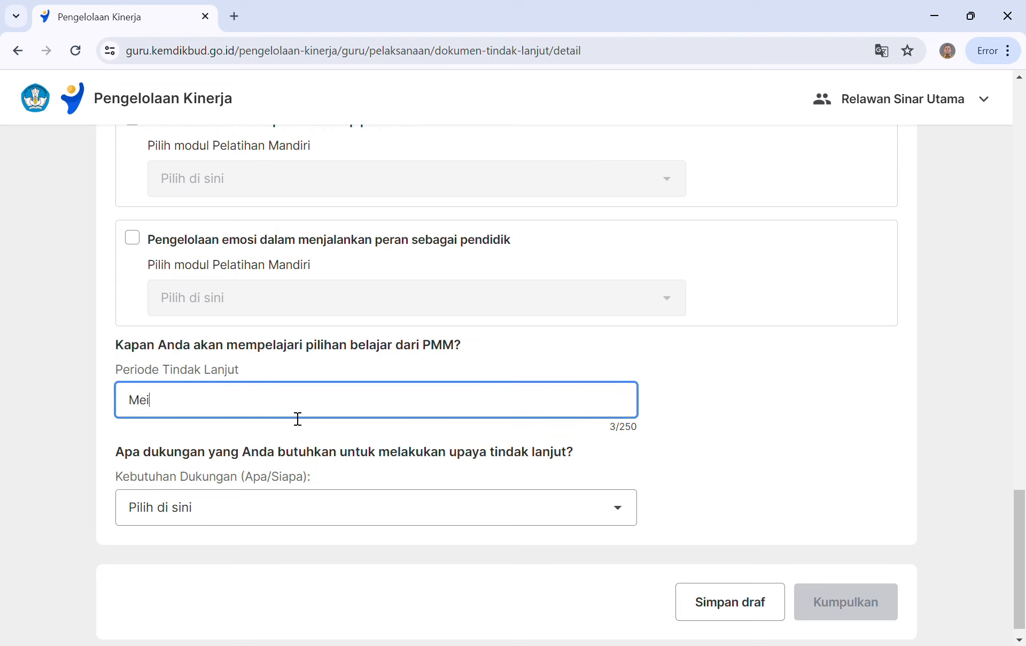
{"action": "type", "text": "-Juni"}
Set the Kebutuhan Dukungan for the PMM learning choices to "Sumber daya untuk melakukan kegiatan belajar/praktik"
{"action": "left_click", "coordinate": [293, 509]}
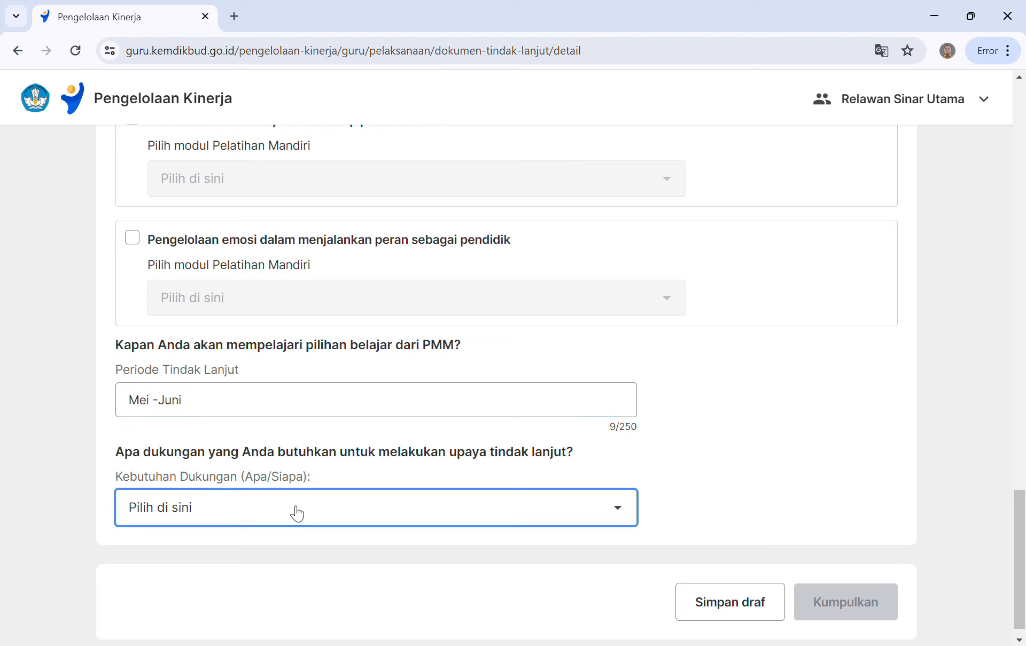
{"action": "left_click", "coordinate": [291, 545]}
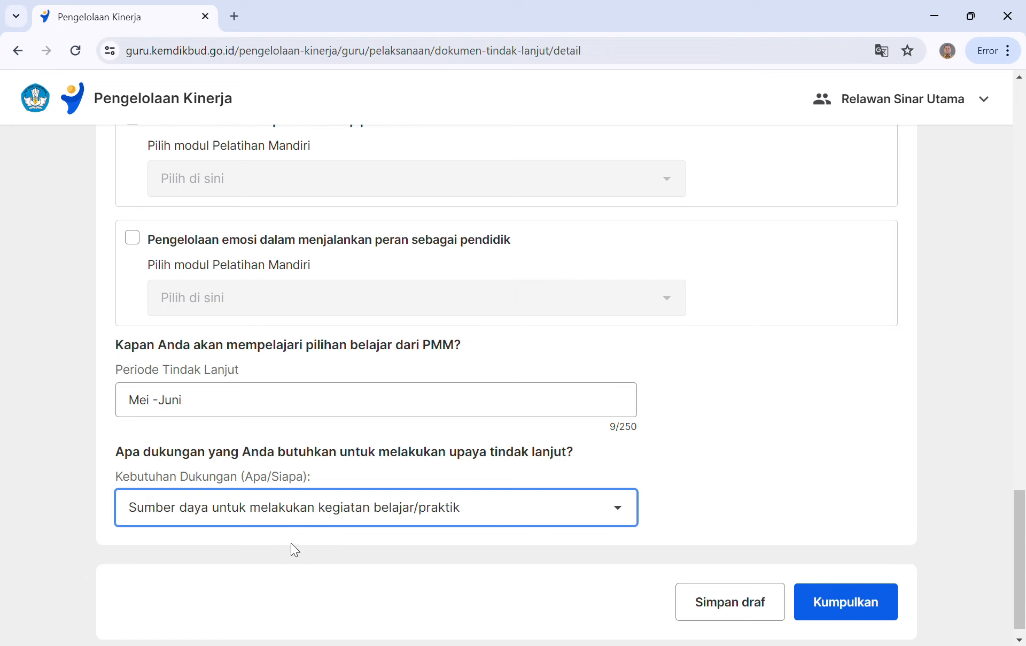
{"action": "scroll", "coordinate": [294, 535], "scroll_direction": "down", "scroll_amount": 1}
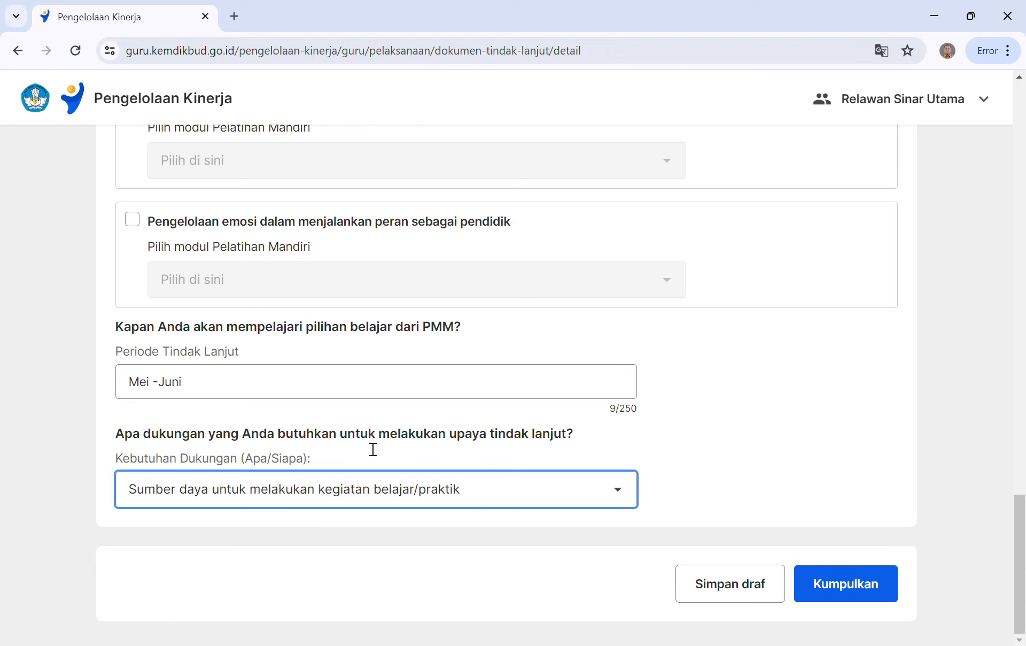
Review the whole Dokumen Tindak Lanjut form, covering the Refleksi Guru, Pilihan Belajar and optional PMM sections
{"action": "scroll", "coordinate": [673, 363], "scroll_direction": "up", "scroll_amount": 1}
{"action": "scroll", "coordinate": [700, 471], "scroll_direction": "down", "scroll_amount": 1}
{"action": "scroll", "coordinate": [679, 521], "scroll_direction": "up", "scroll_amount": 1}
{"action": "scroll", "coordinate": [687, 479], "scroll_direction": "up", "scroll_amount": 8}
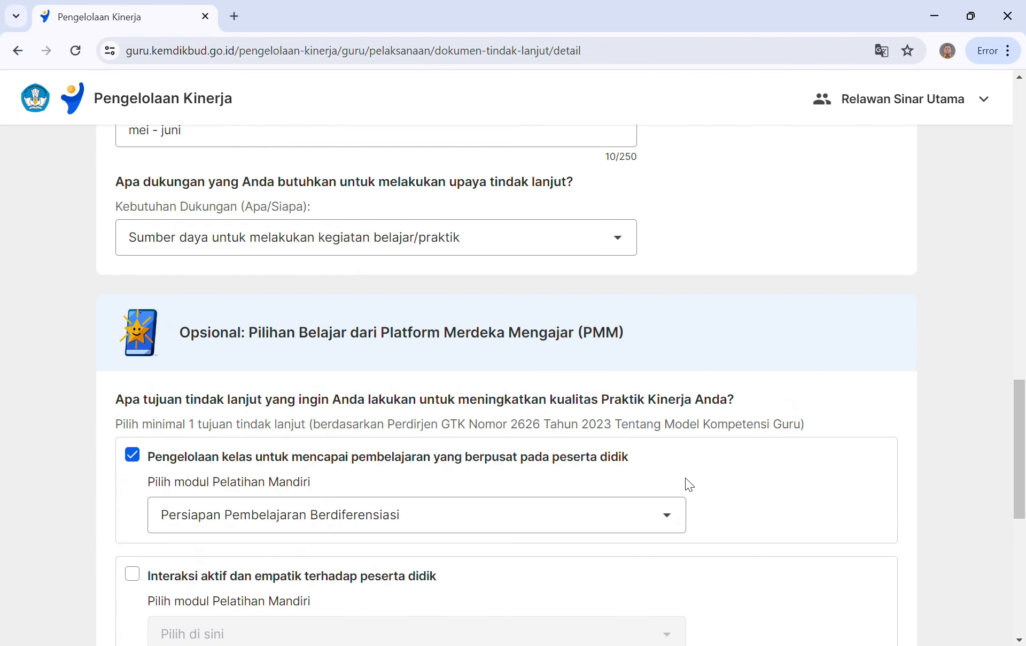
{"action": "scroll", "coordinate": [692, 485], "scroll_direction": "up", "scroll_amount": 2}
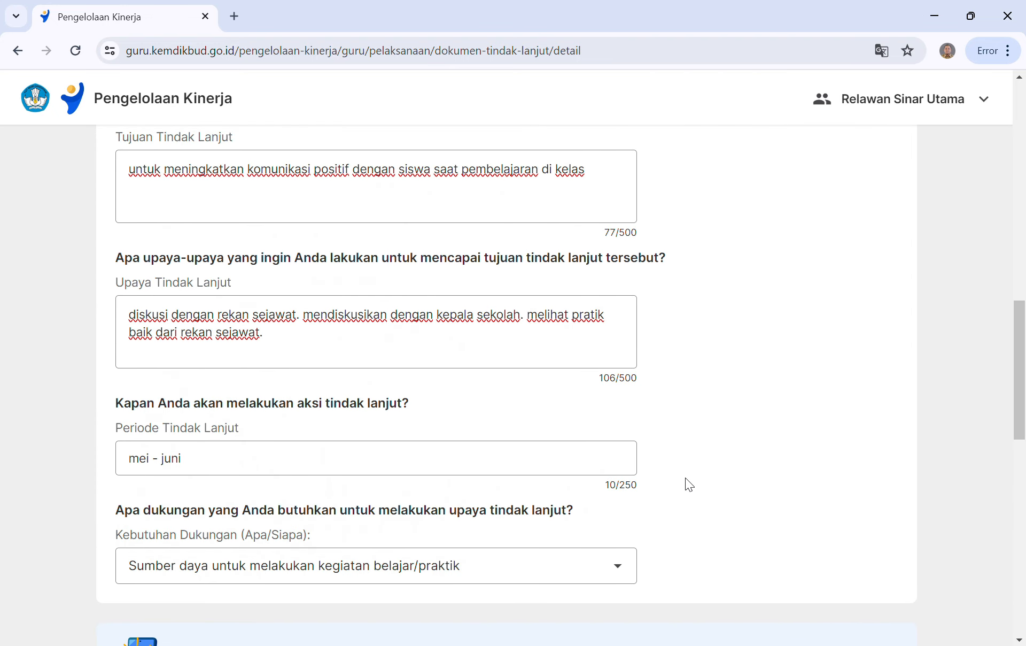
{"action": "scroll", "coordinate": [687, 481], "scroll_direction": "up", "scroll_amount": 7}
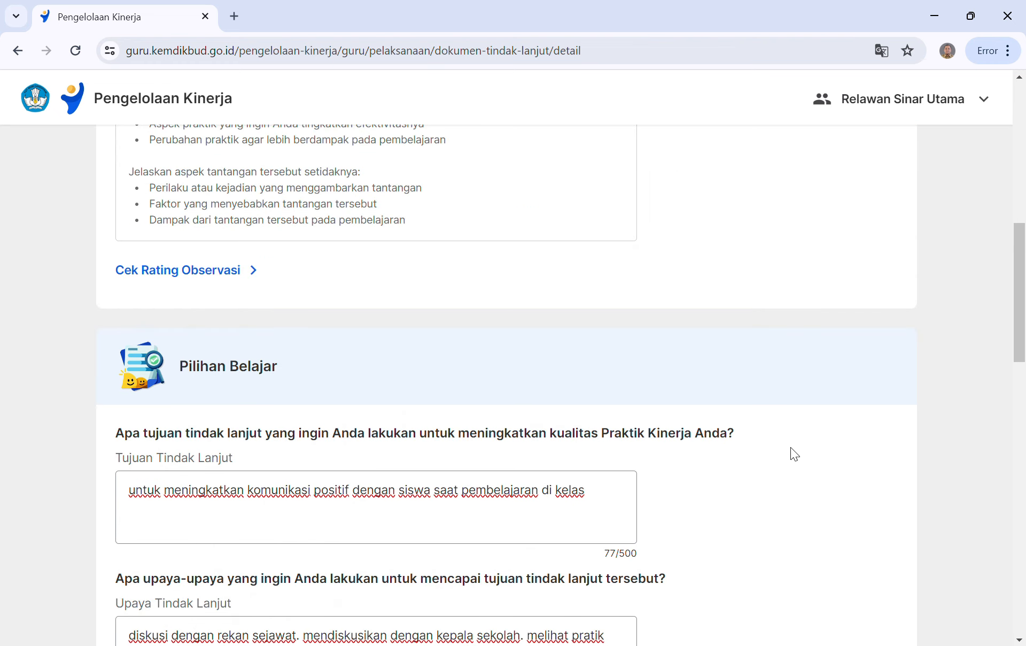
{"action": "scroll", "coordinate": [788, 448], "scroll_direction": "up", "scroll_amount": 10}
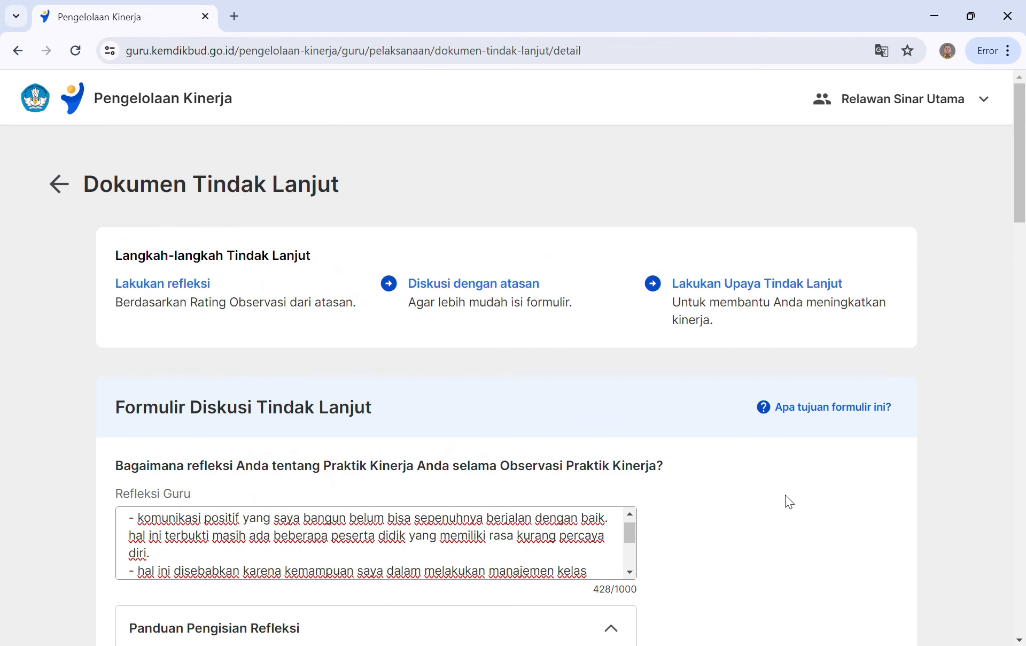
{"action": "scroll", "coordinate": [785, 495], "scroll_direction": "down", "scroll_amount": 9}
{"action": "scroll", "coordinate": [772, 493], "scroll_direction": "down", "scroll_amount": 13}
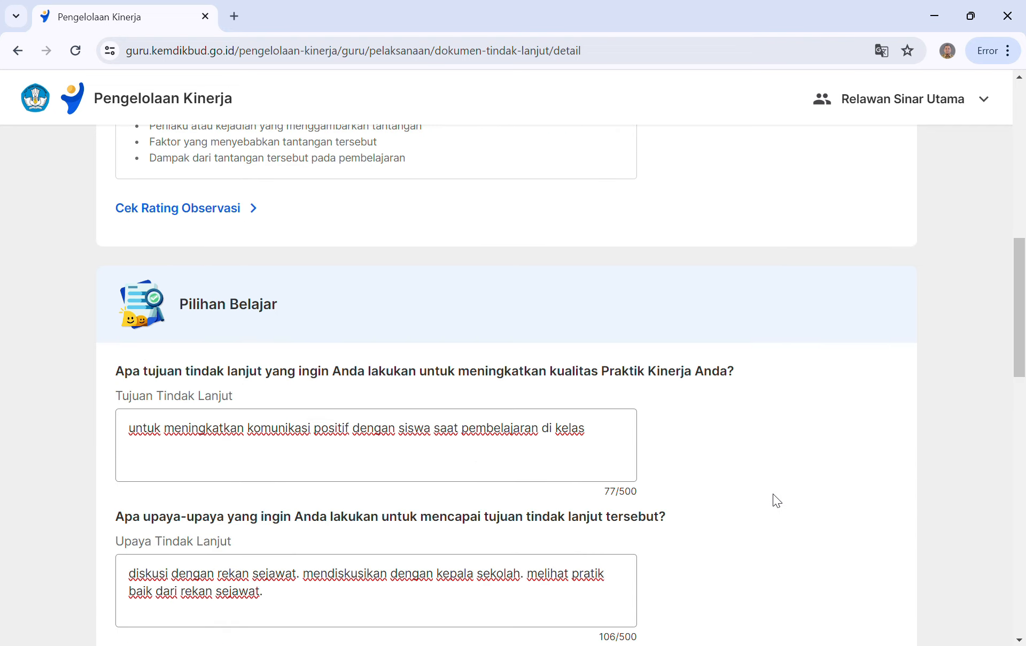
{"action": "scroll", "coordinate": [773, 493], "scroll_direction": "up", "scroll_amount": 11}
{"action": "scroll", "coordinate": [773, 493], "scroll_direction": "up", "scroll_amount": 9}
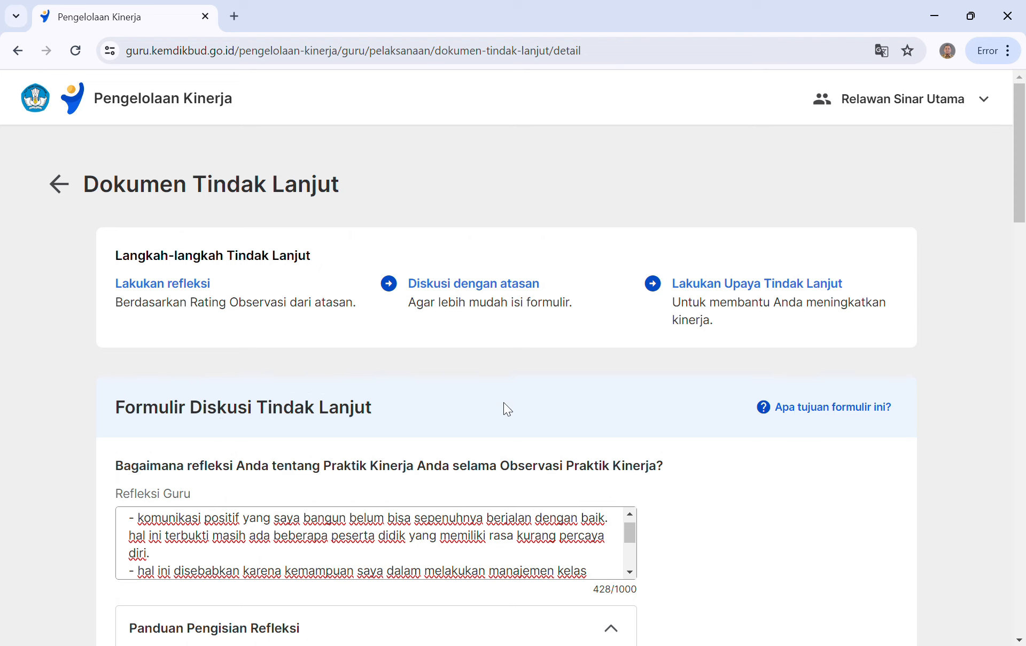
{"action": "scroll", "coordinate": [675, 460], "scroll_direction": "down", "scroll_amount": 12}
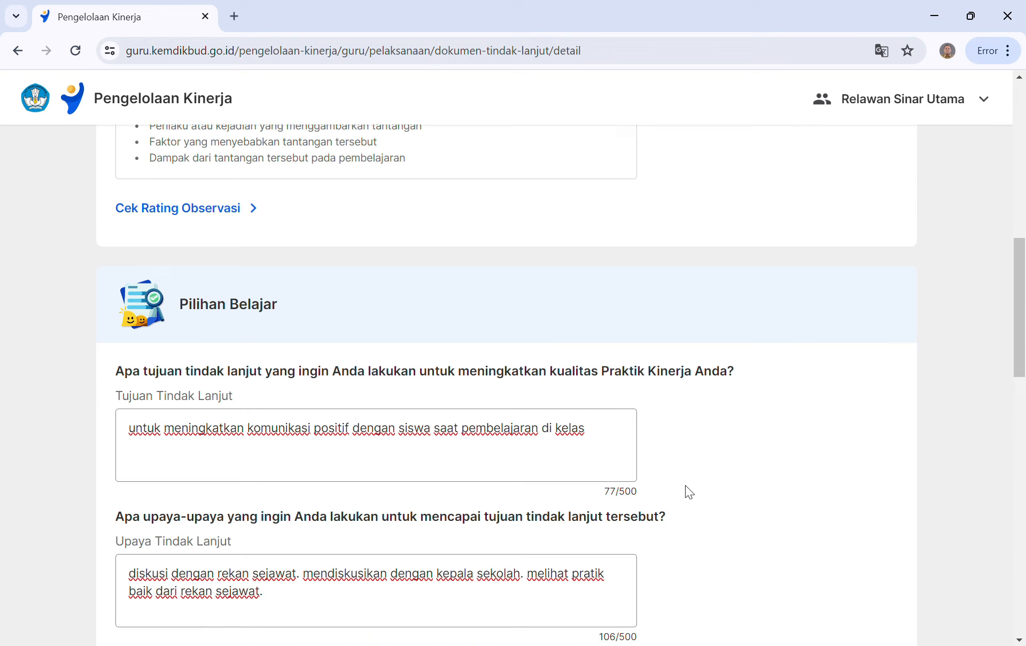
{"action": "scroll", "coordinate": [688, 491], "scroll_direction": "down", "scroll_amount": 18}
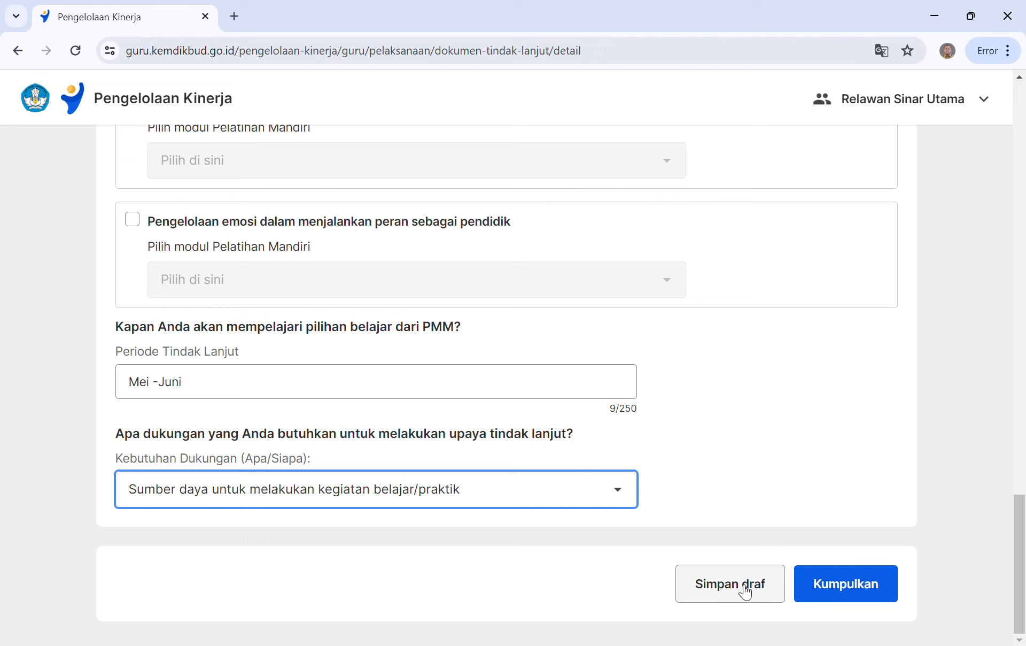
{"action": "scroll", "coordinate": [730, 434], "scroll_direction": "up", "scroll_amount": 7}
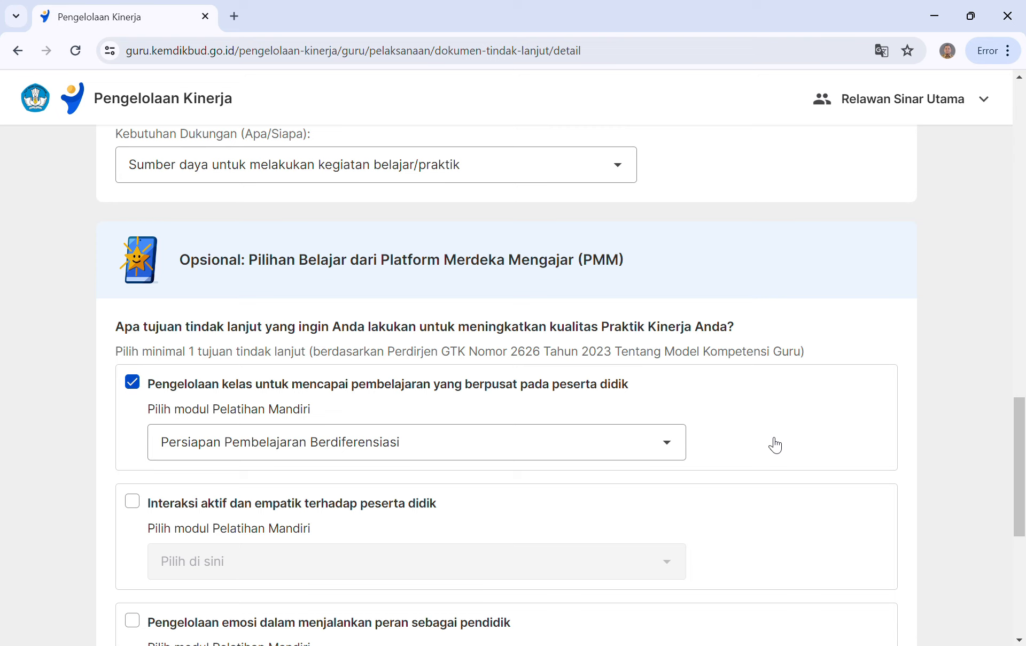
{"action": "scroll", "coordinate": [775, 445], "scroll_direction": "up", "scroll_amount": 15}
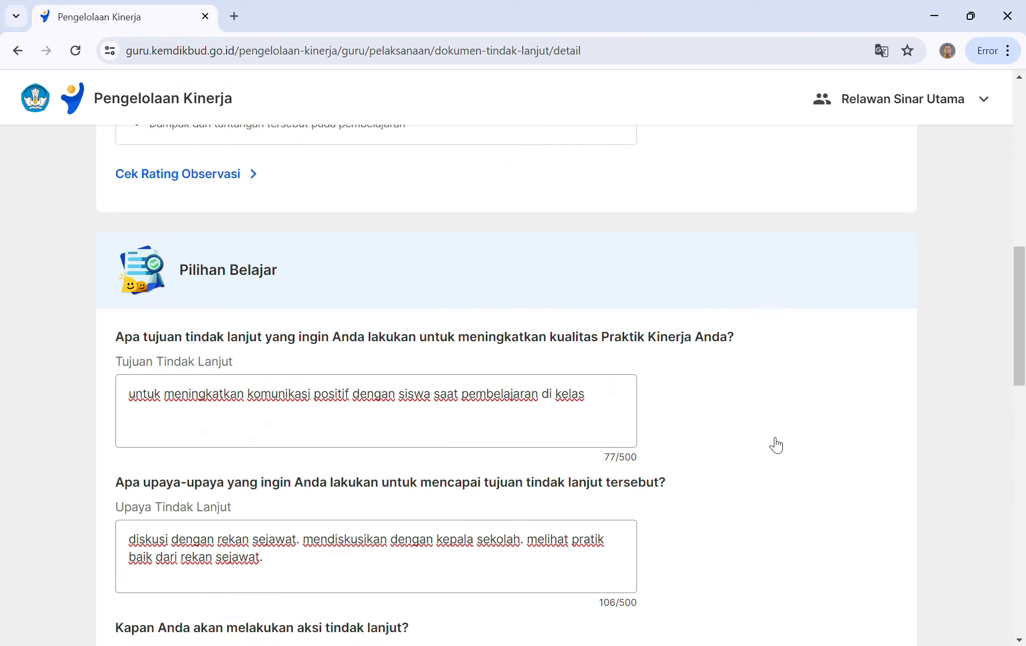
{"action": "scroll", "coordinate": [777, 444], "scroll_direction": "up", "scroll_amount": 6}
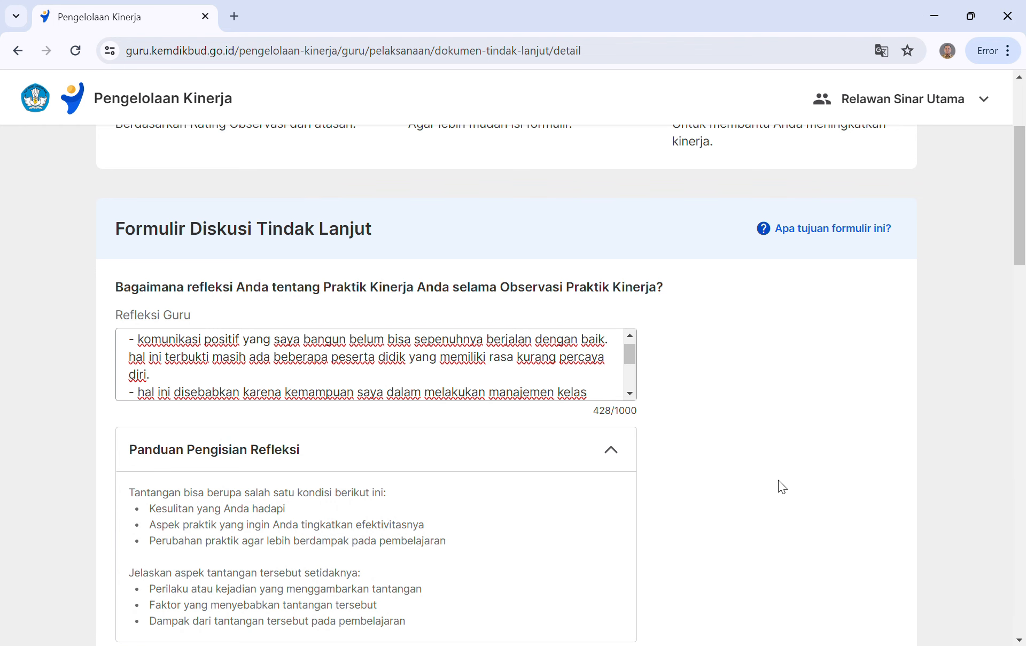
{"action": "scroll", "coordinate": [778, 479], "scroll_direction": "down", "scroll_amount": 7}
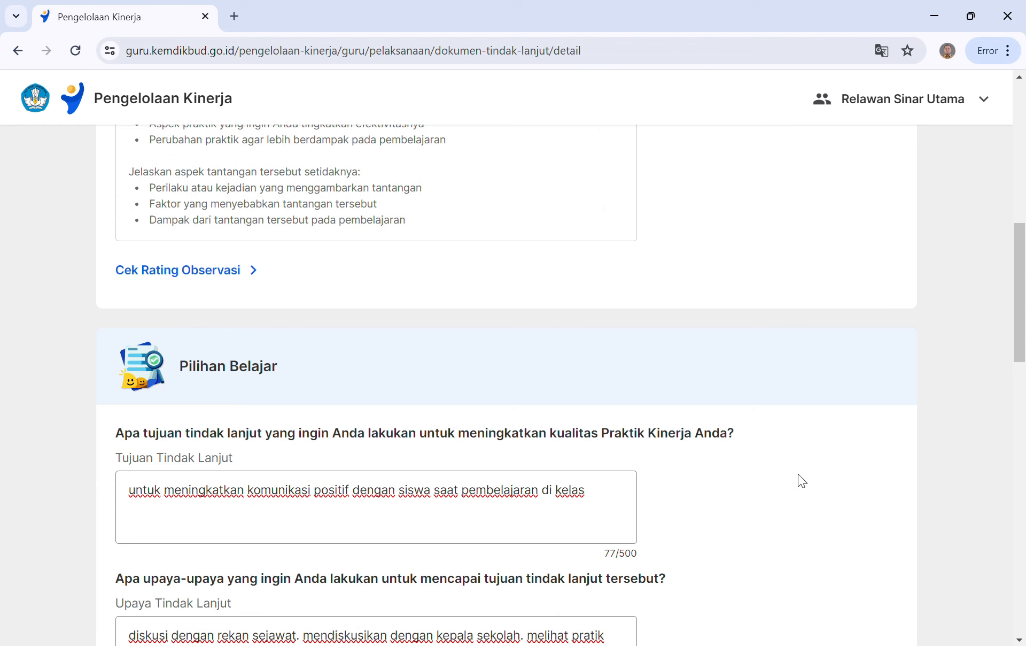
{"action": "scroll", "coordinate": [798, 474], "scroll_direction": "down", "scroll_amount": 12}
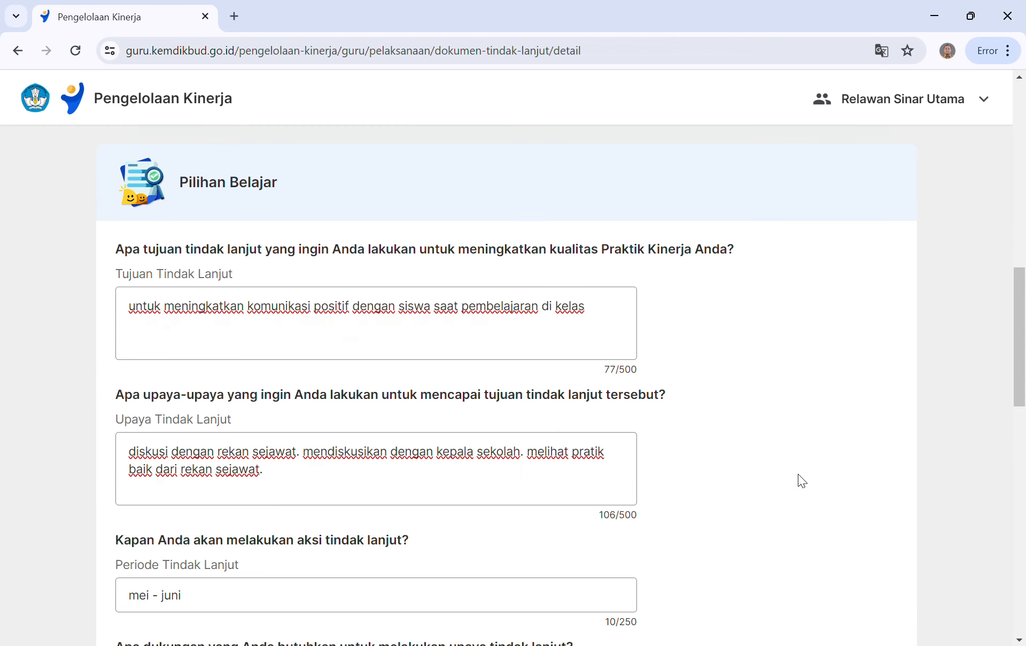
{"action": "scroll", "coordinate": [798, 474], "scroll_direction": "down", "scroll_amount": 3}
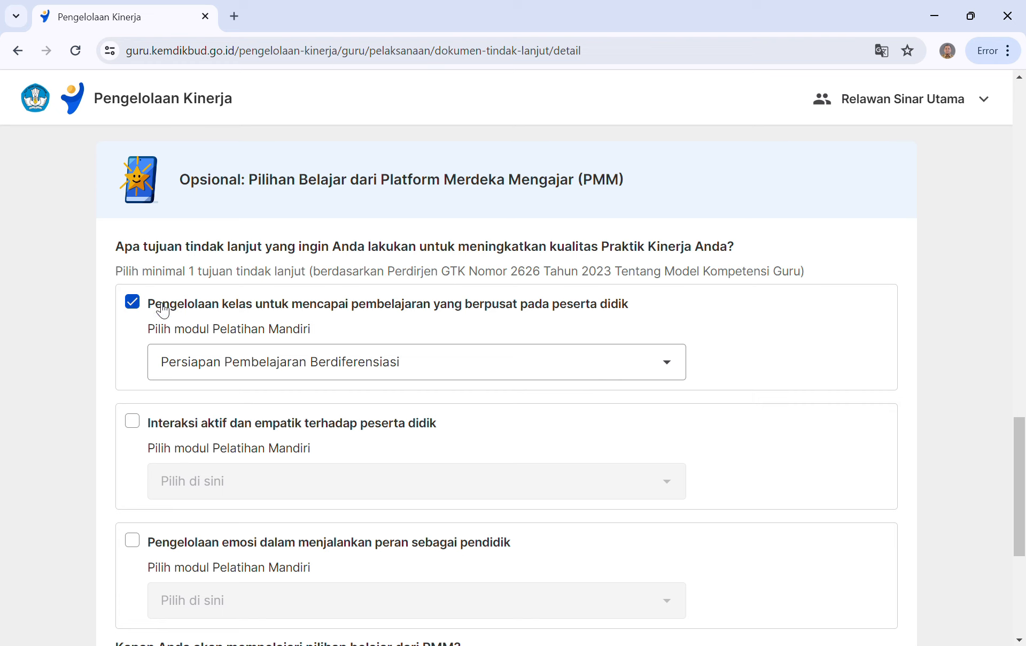
{"action": "scroll", "coordinate": [383, 550], "scroll_direction": "down", "scroll_amount": 6}
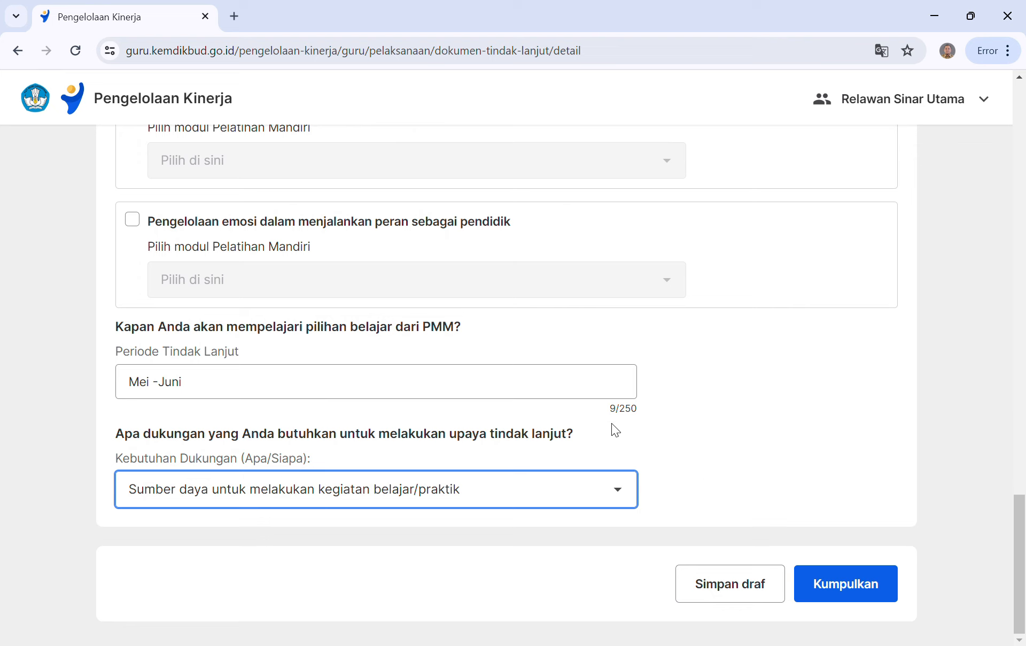
Save the Dokumen Tindak Lanjut as a draft and go to the Bagian 1 cards on the Pelaksanaan Praktik Kinerja page
{"action": "left_click", "coordinate": [763, 591]}
{"action": "left_click", "coordinate": [387, 339]}
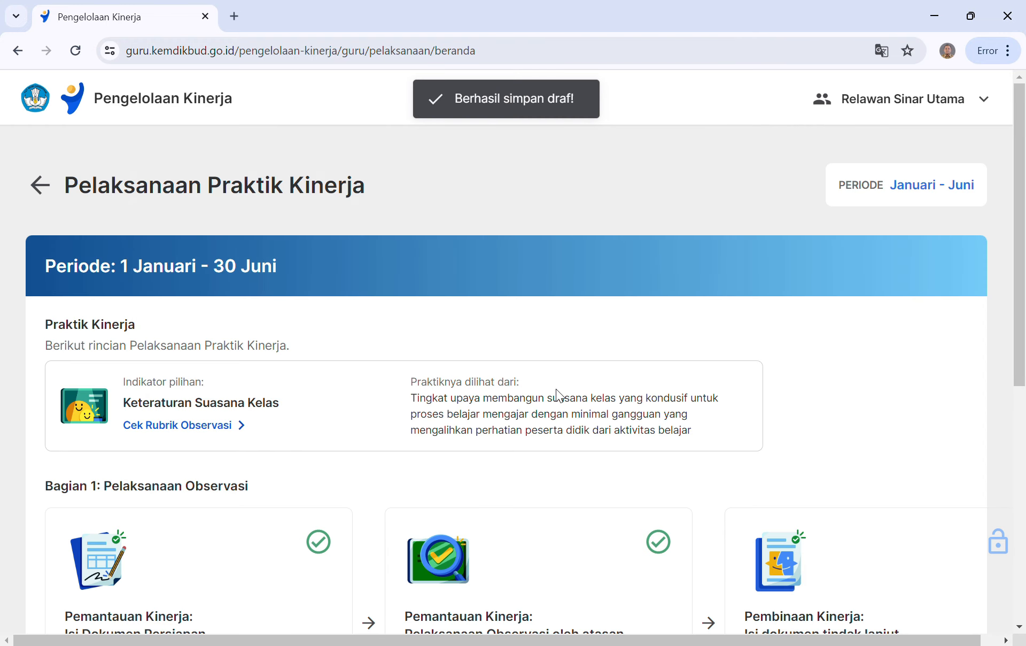
{"action": "scroll", "coordinate": [558, 395], "scroll_direction": "down", "scroll_amount": 4}
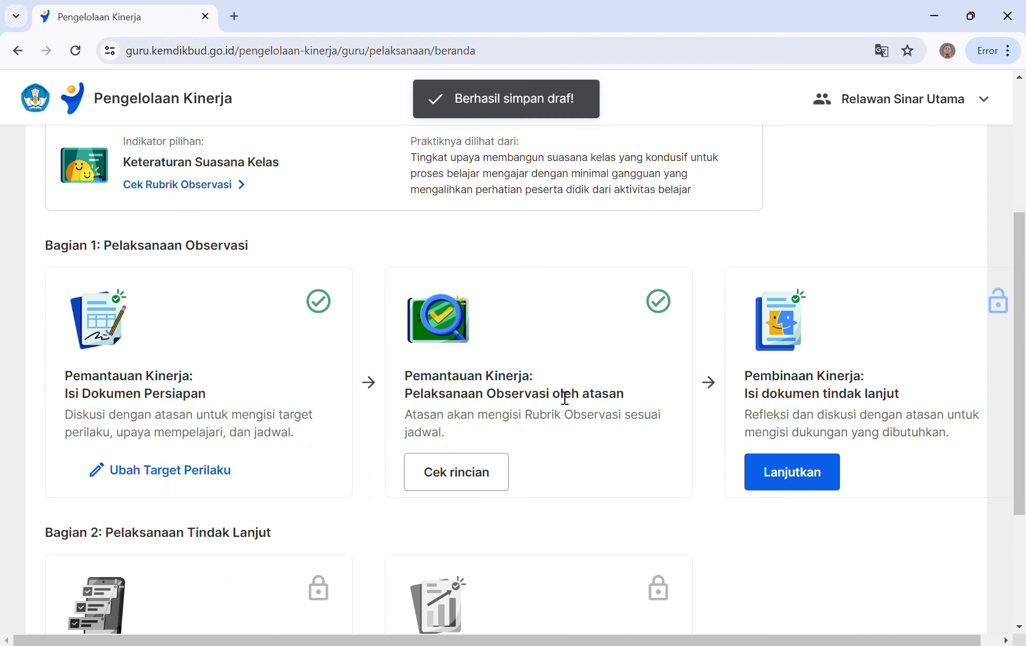